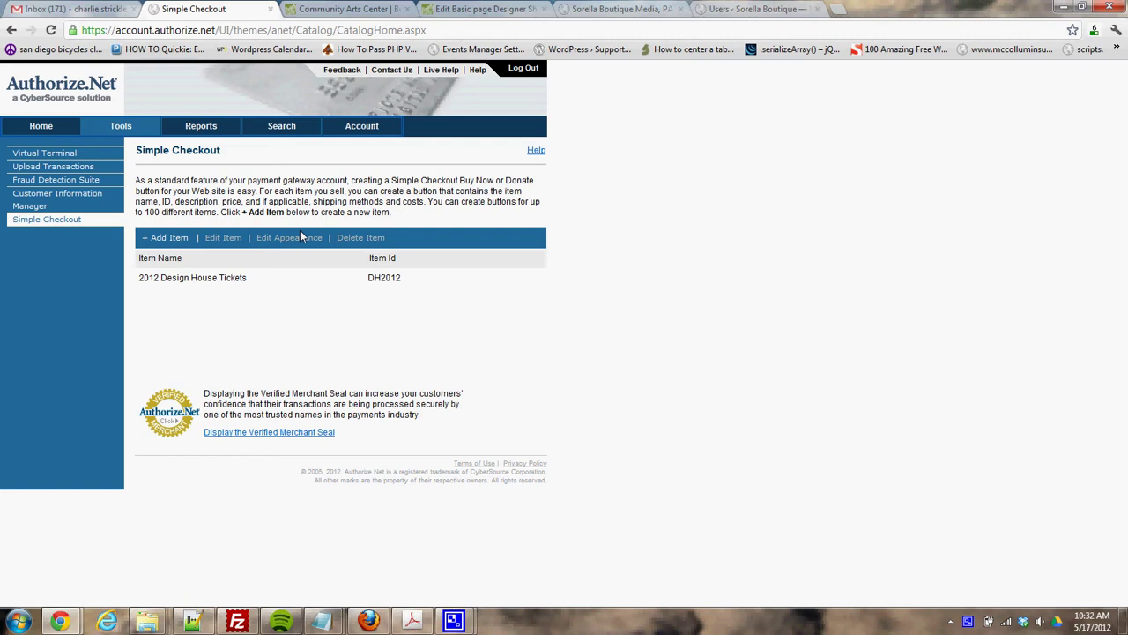
# - Go back to the Simple Checkout item list and start a new catalog item
pyautogui.click(308, 7)
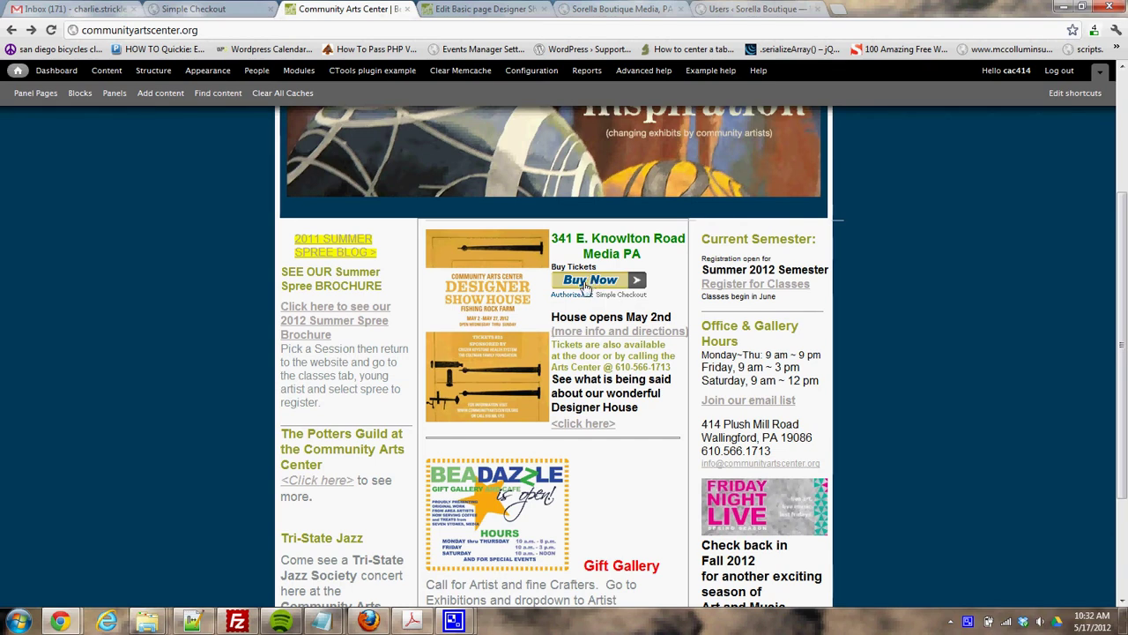
pyautogui.click(189, 8)
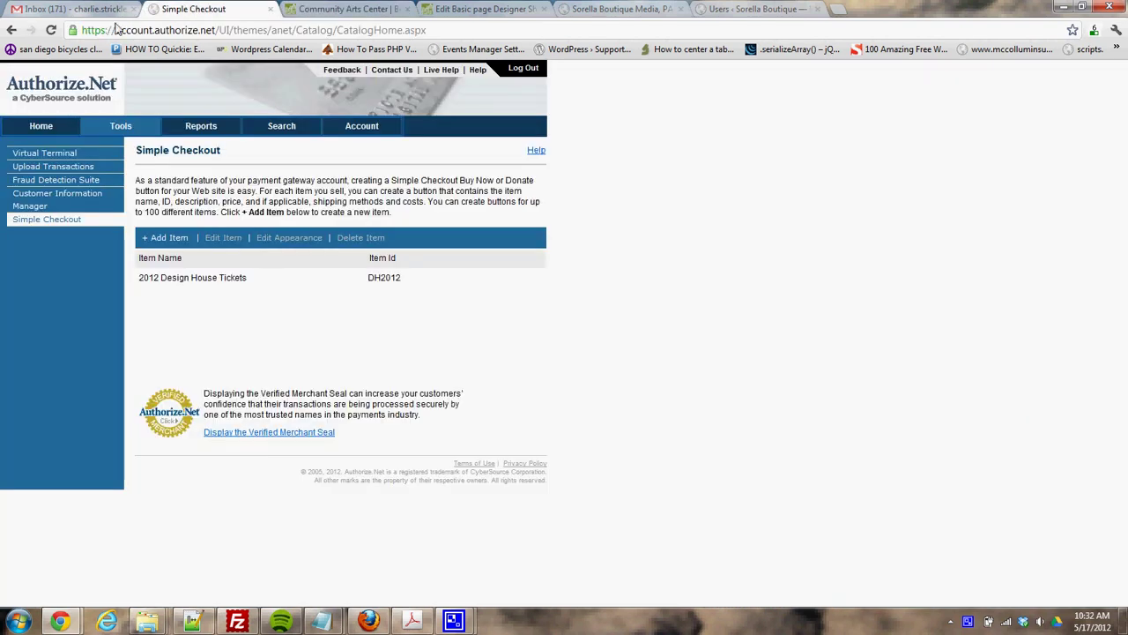
pyautogui.click(185, 30)
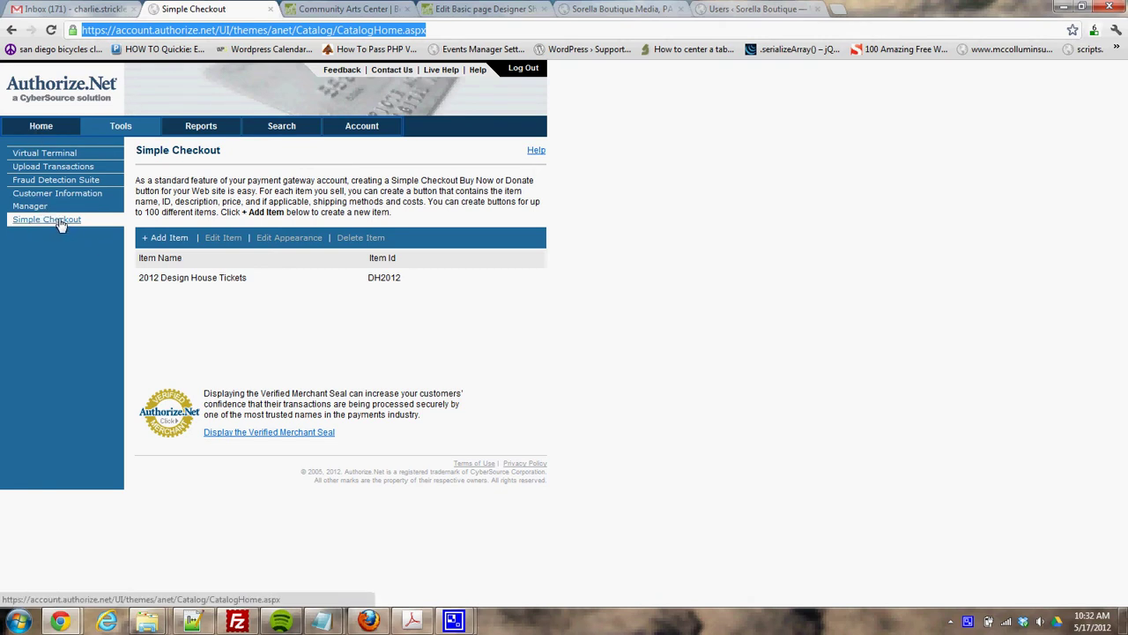
pyautogui.click(175, 243)
# - Try the new item's name field and enter 'DH' as Item ID, then clear it
pyautogui.click(242, 280)
pyautogui.click(299, 300)
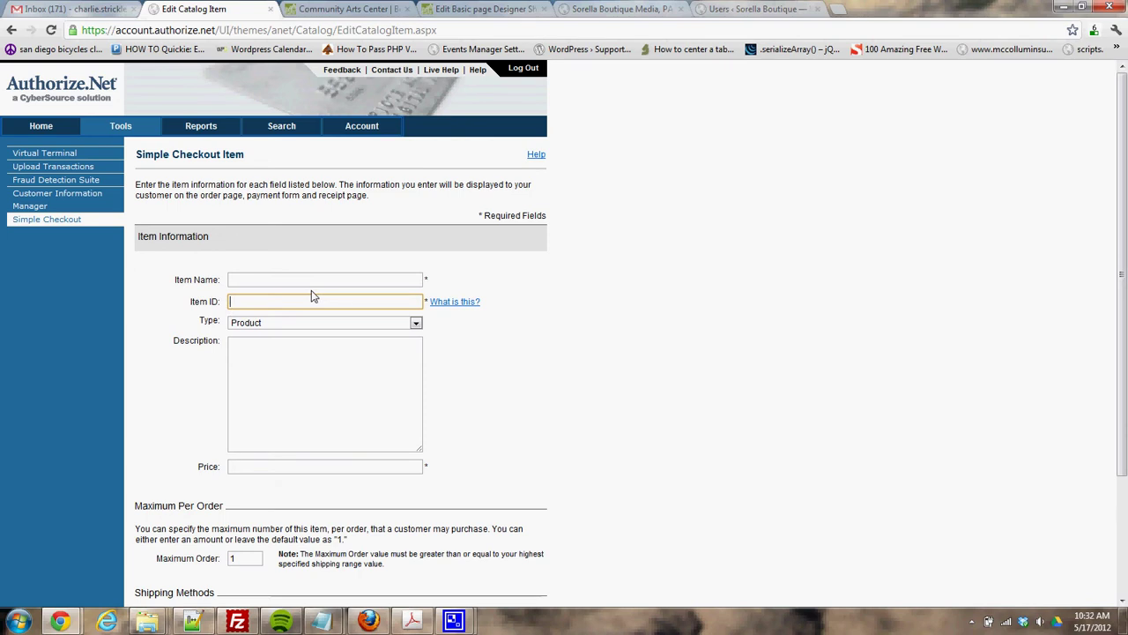
pyautogui.write('DH')
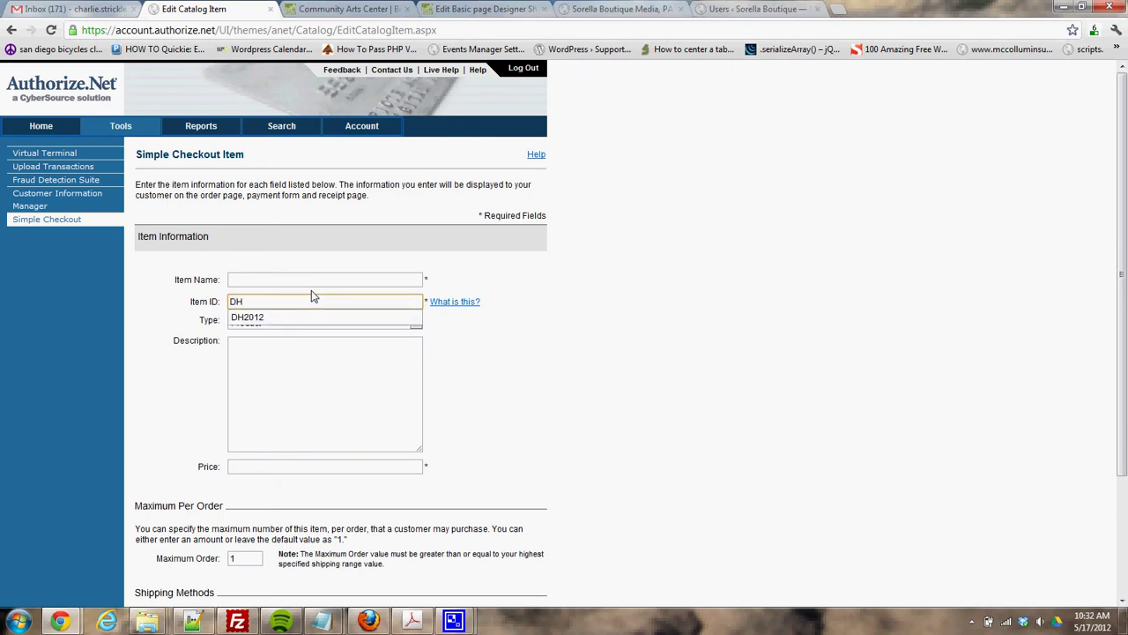
pyautogui.press('BackSpace')
pyautogui.press('BackSpace')
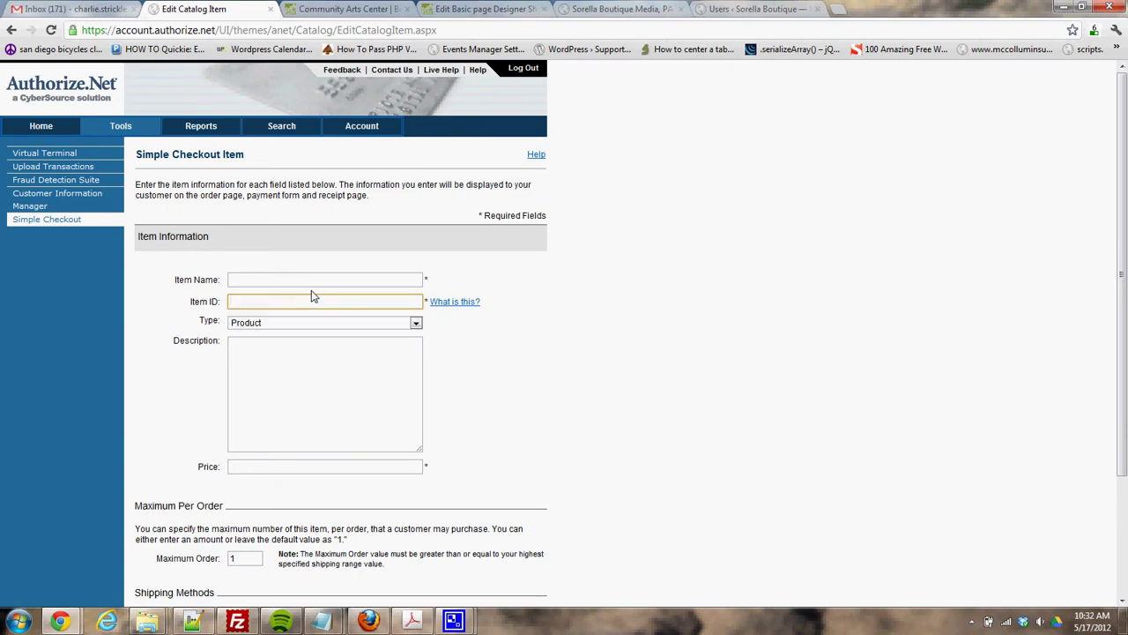
pyautogui.click(652, 382)
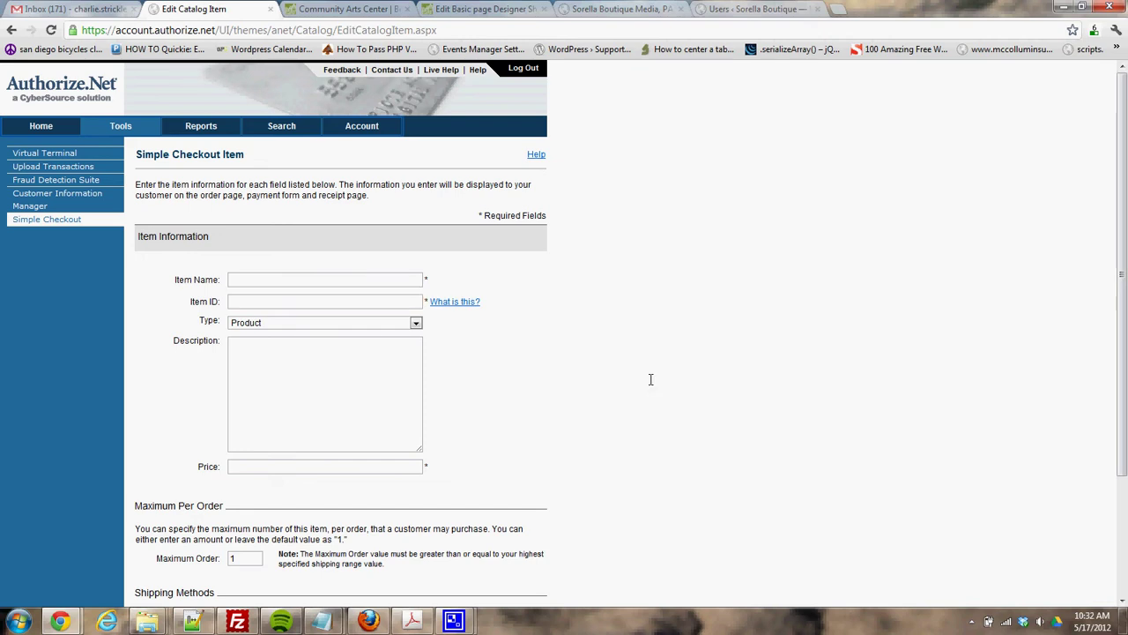
# - Keep Product as the item type and cancel the new item without saving
pyautogui.click(368, 324)
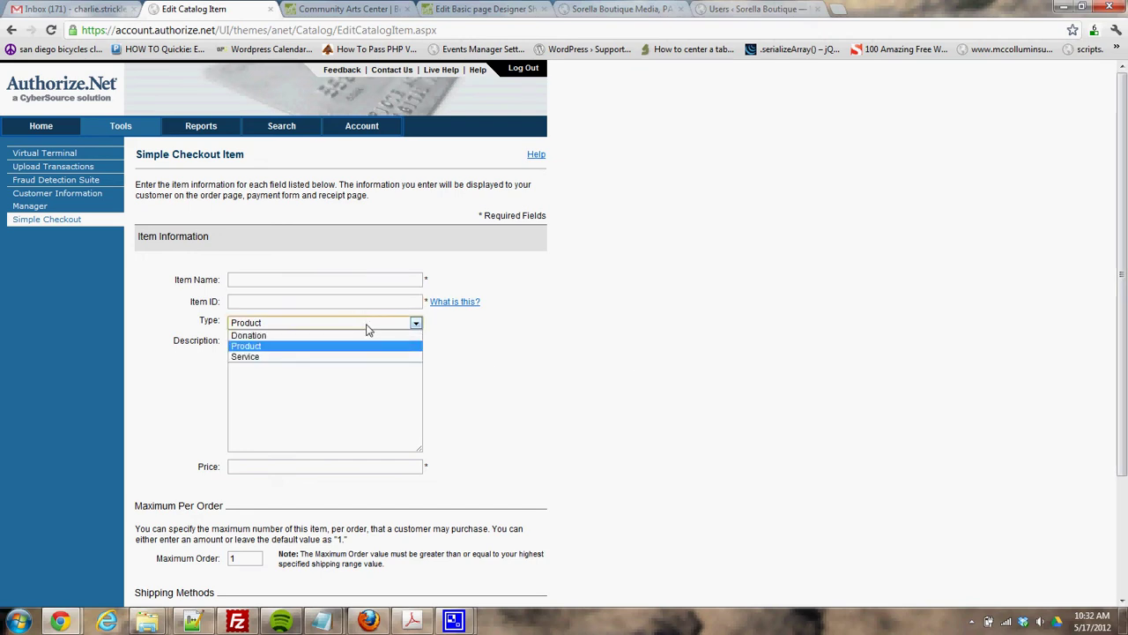
pyautogui.click(367, 330)
pyautogui.click(373, 386)
pyautogui.scroll(-3, 561, 409)
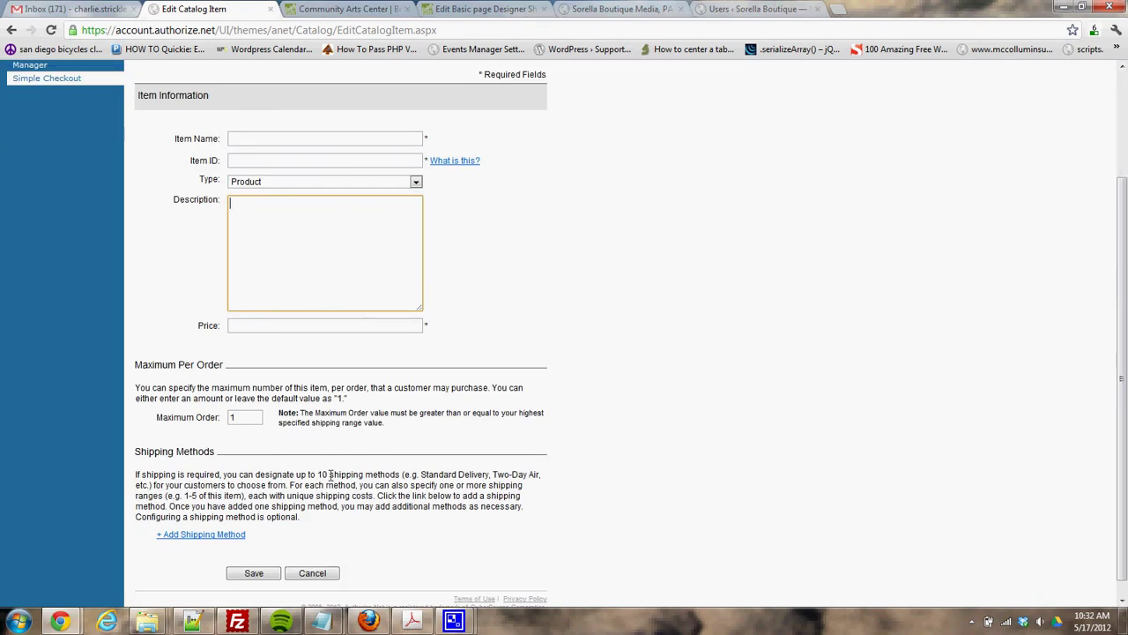
pyautogui.click(322, 574)
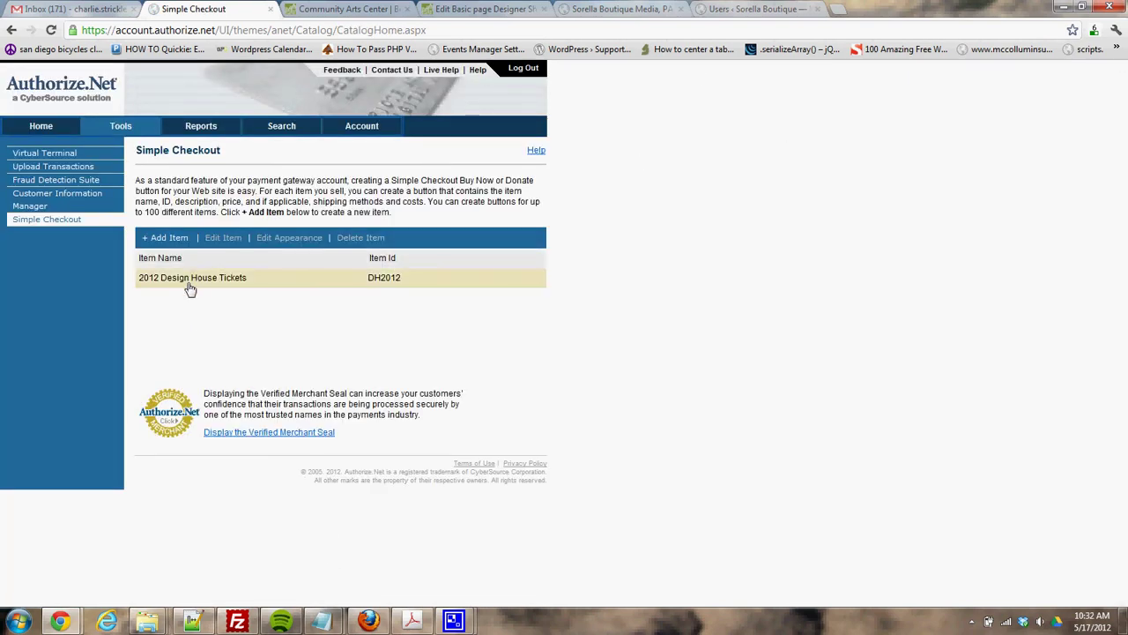
# - Open the 2012 Design House Tickets item details
pyautogui.click(190, 284)
pyautogui.doubleClick(198, 286)
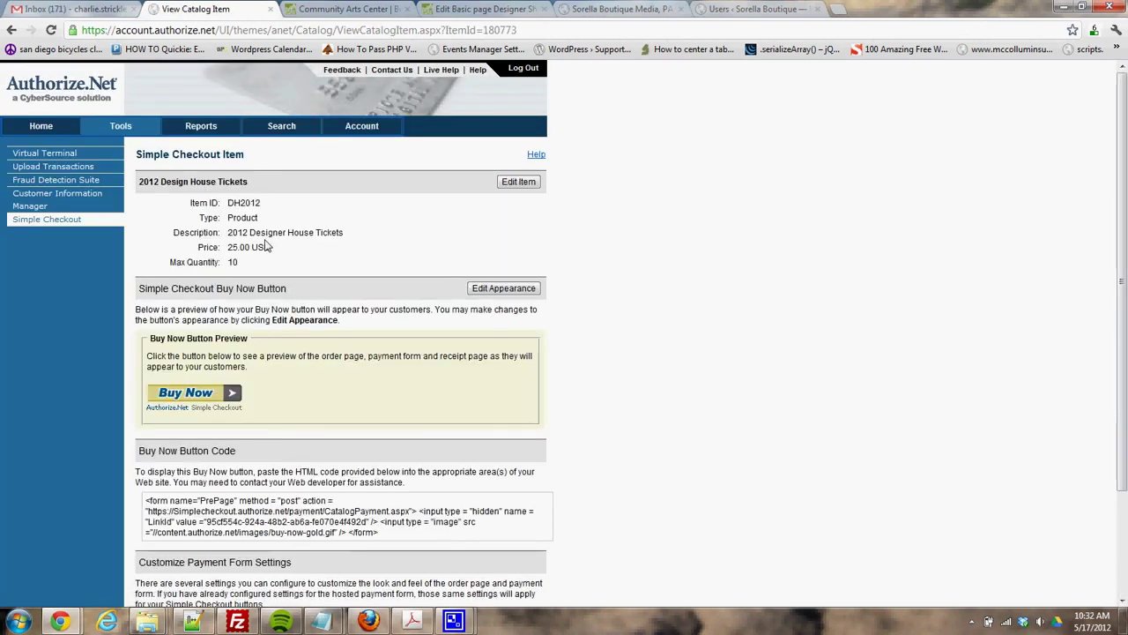
pyautogui.scroll(-1, 283, 342)
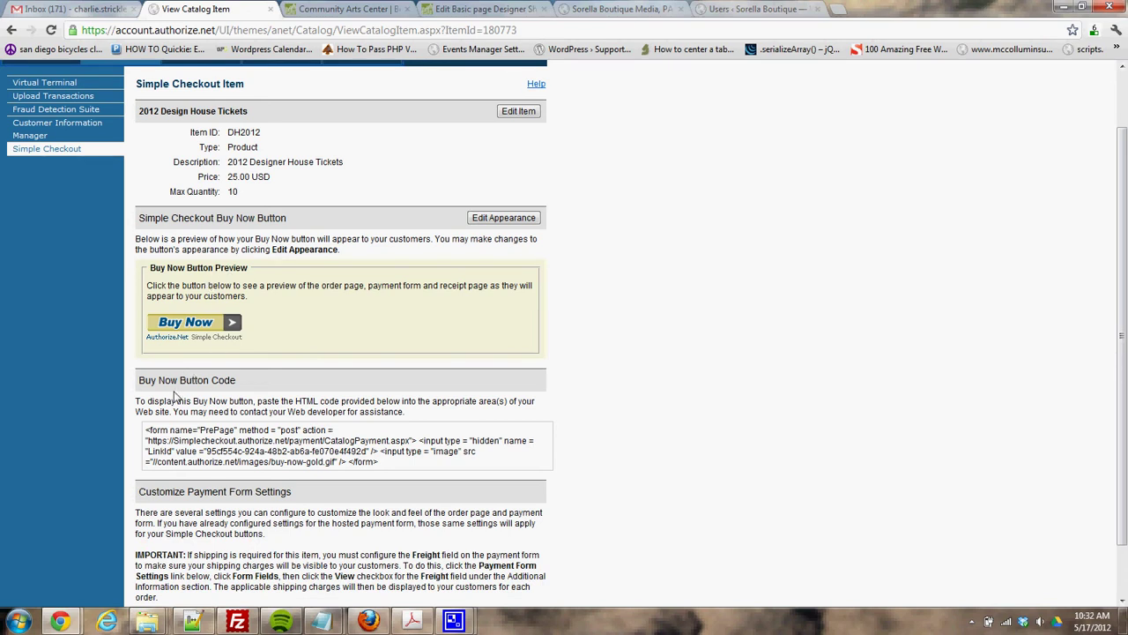
# - Select the entire Buy Now button HTML code for the tickets item
pyautogui.click(147, 429)
pyautogui.click(290, 440)
pyautogui.scroll(-2, 298, 429)
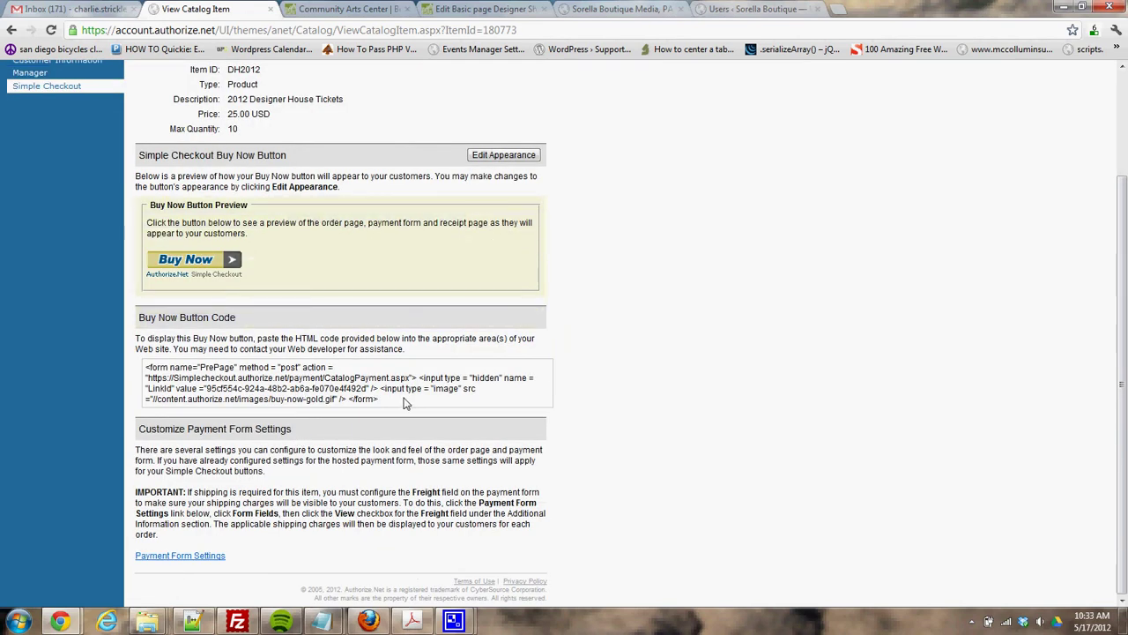
pyautogui.moveTo(379, 399); pyautogui.dragTo(143, 367)
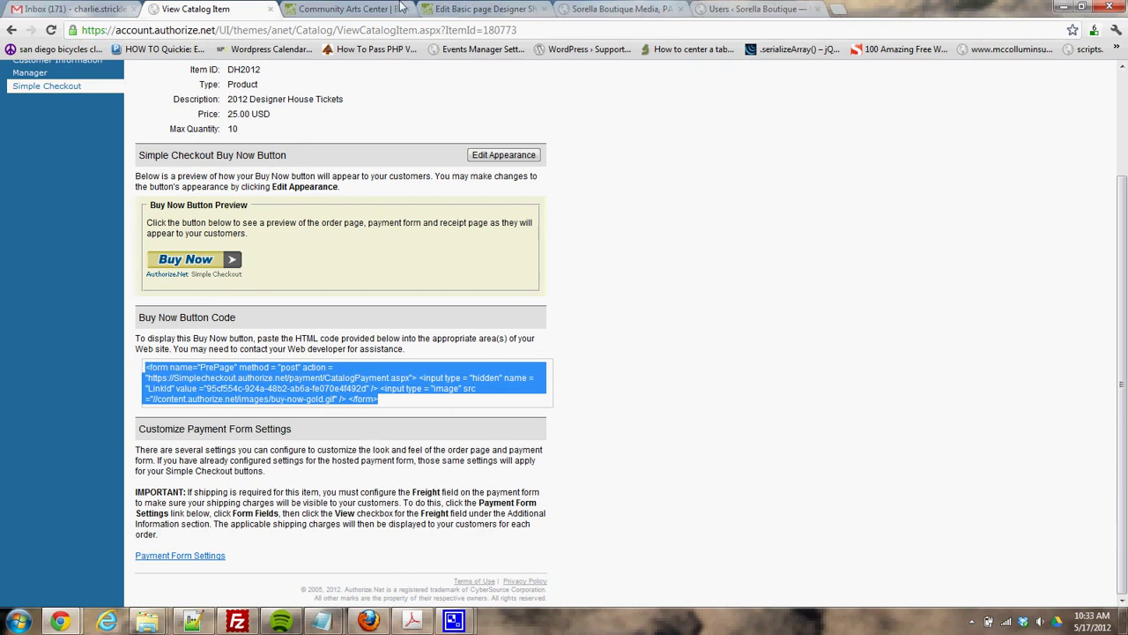
pyautogui.click(366, 7)
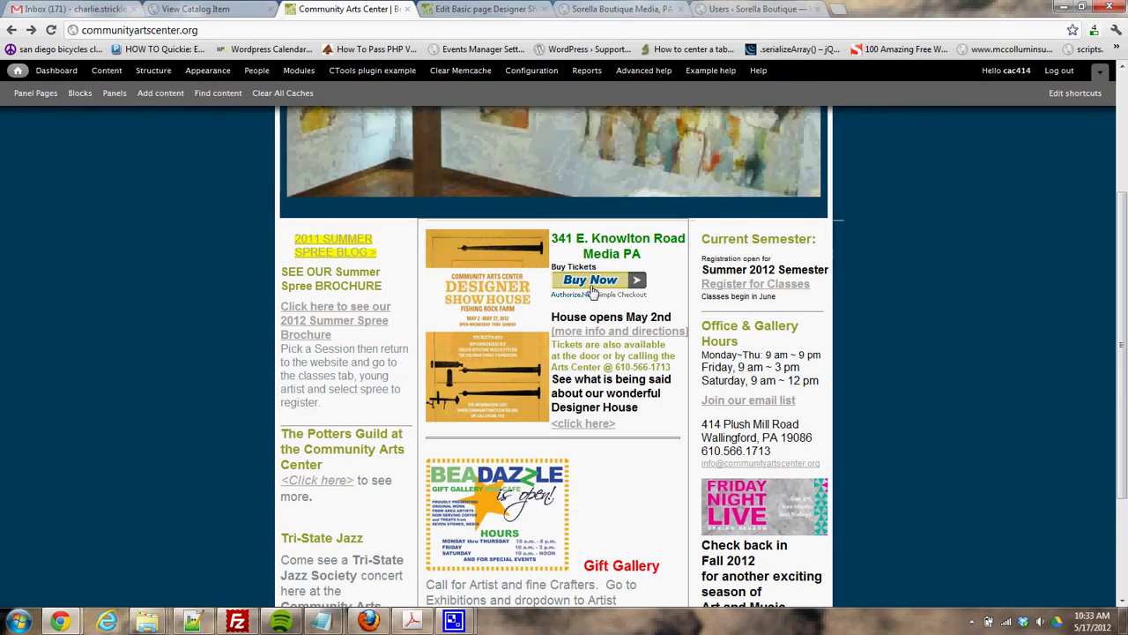
# - Locate the 'Buy tickets' online ticket link sentence on the Designer Show House info page
pyautogui.click(590, 338)
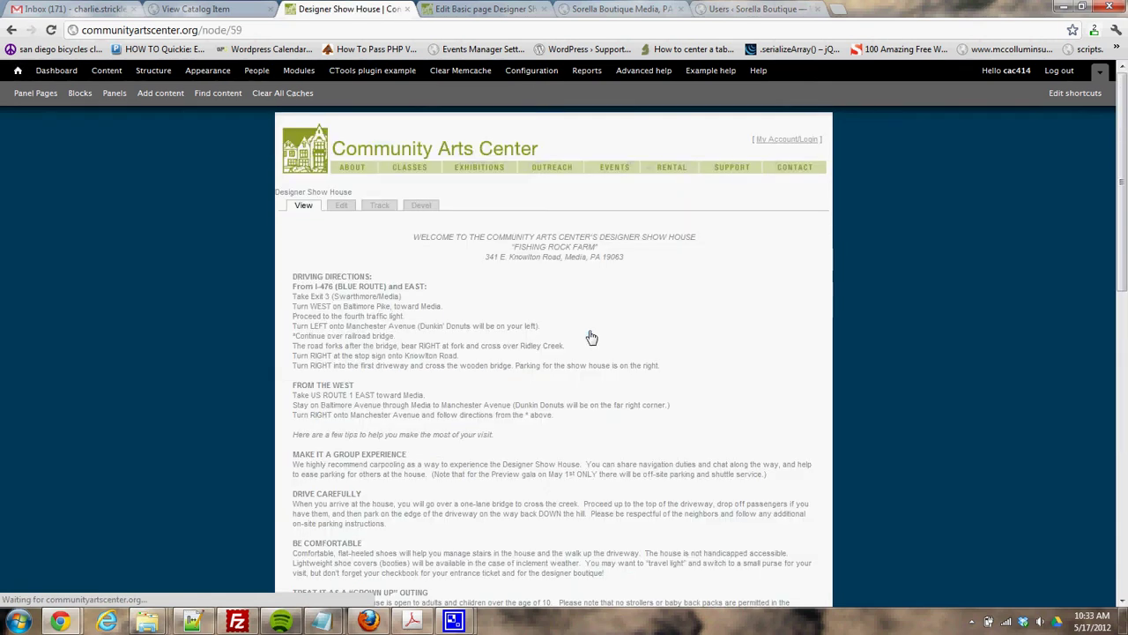
pyautogui.scroll(-5, 591, 329)
pyautogui.scroll(-3, 590, 329)
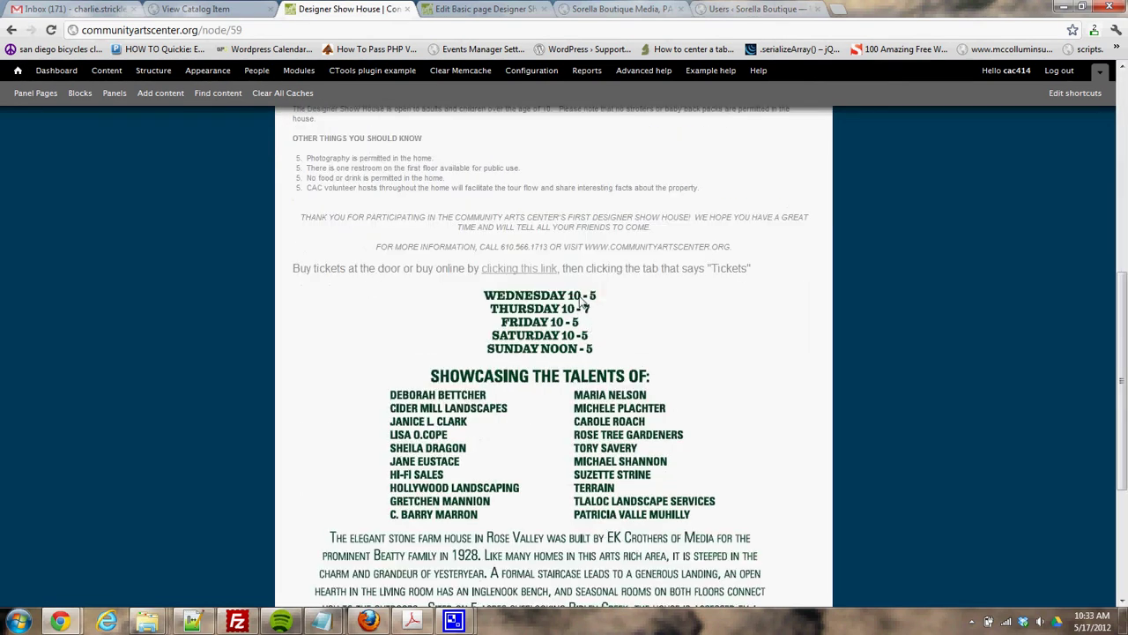
pyautogui.moveTo(346, 267); pyautogui.dragTo(479, 274)
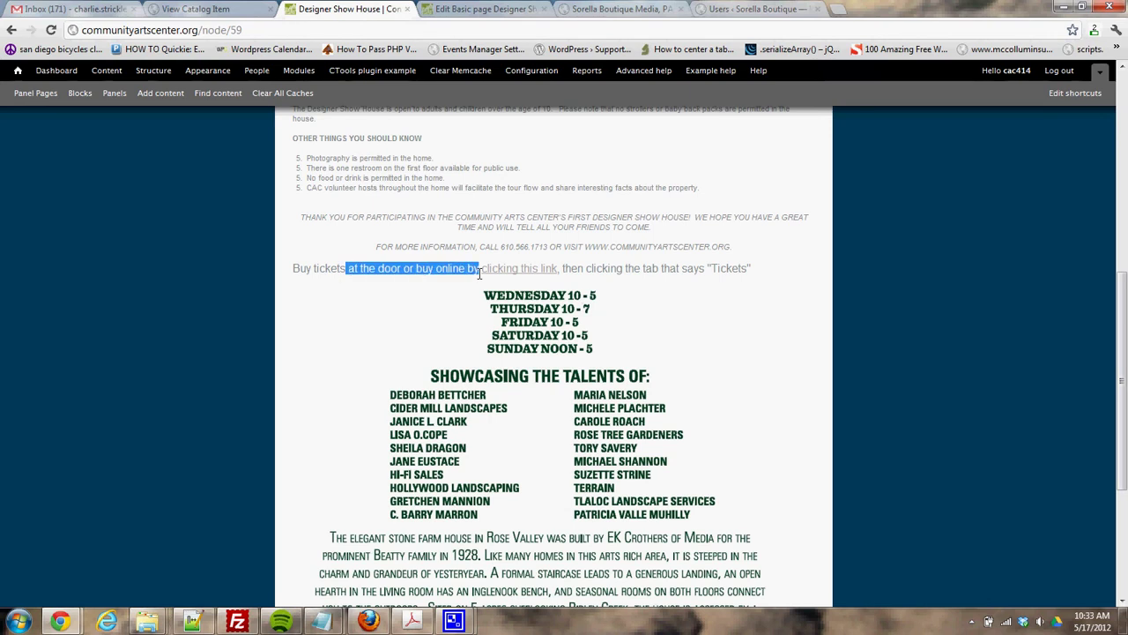
pyautogui.moveTo(623, 267); pyautogui.dragTo(445, 267)
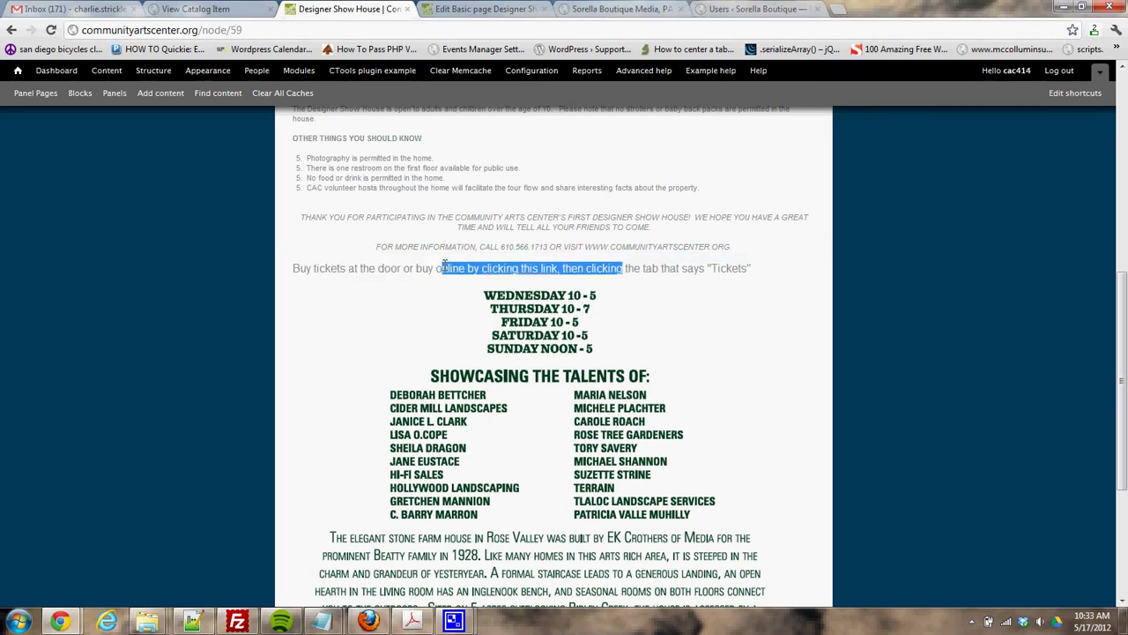
pyautogui.click(241, 8)
pyautogui.click(320, 8)
pyautogui.click(498, 9)
# - Browse the Drupal Content, Panel Pages and Blocks admin lists
pyautogui.scroll(6, 469, 156)
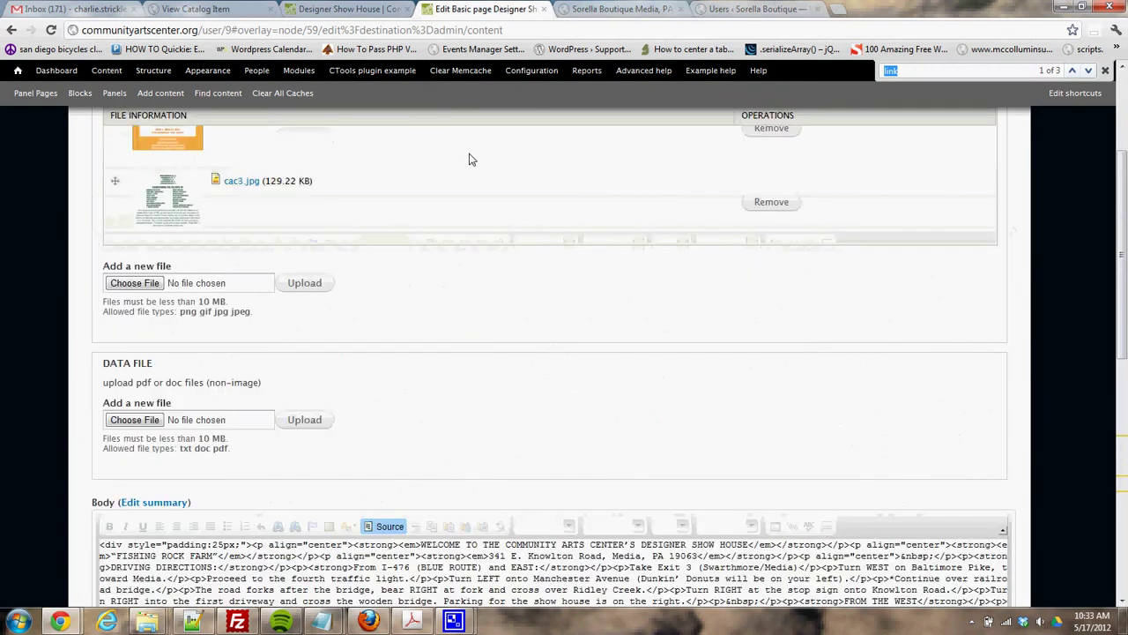
pyautogui.click(115, 75)
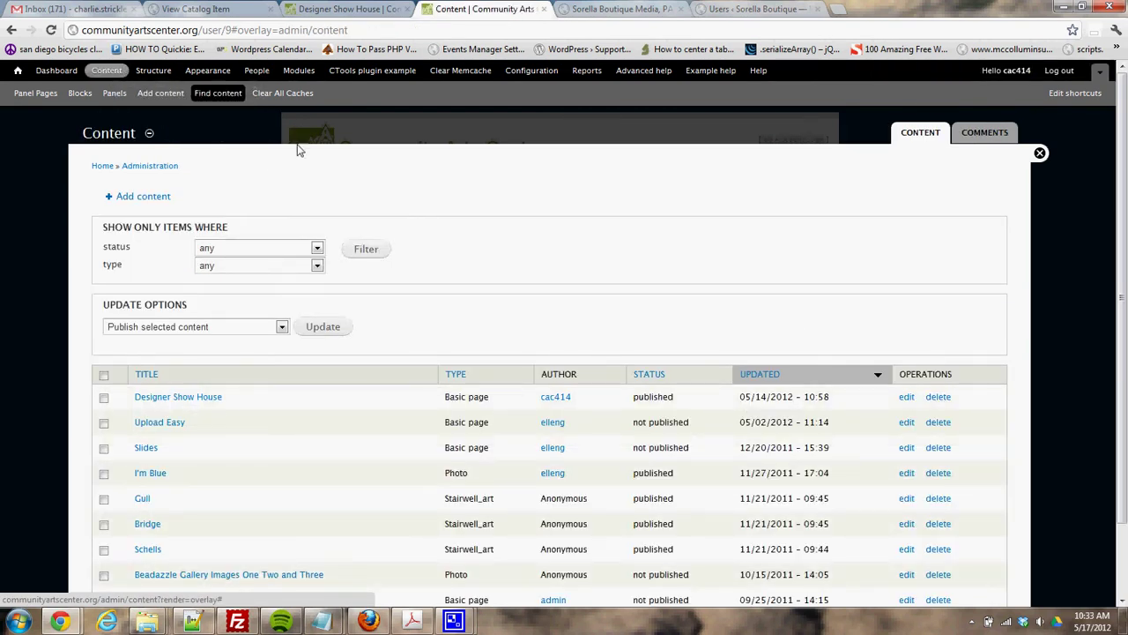
pyautogui.click(40, 97)
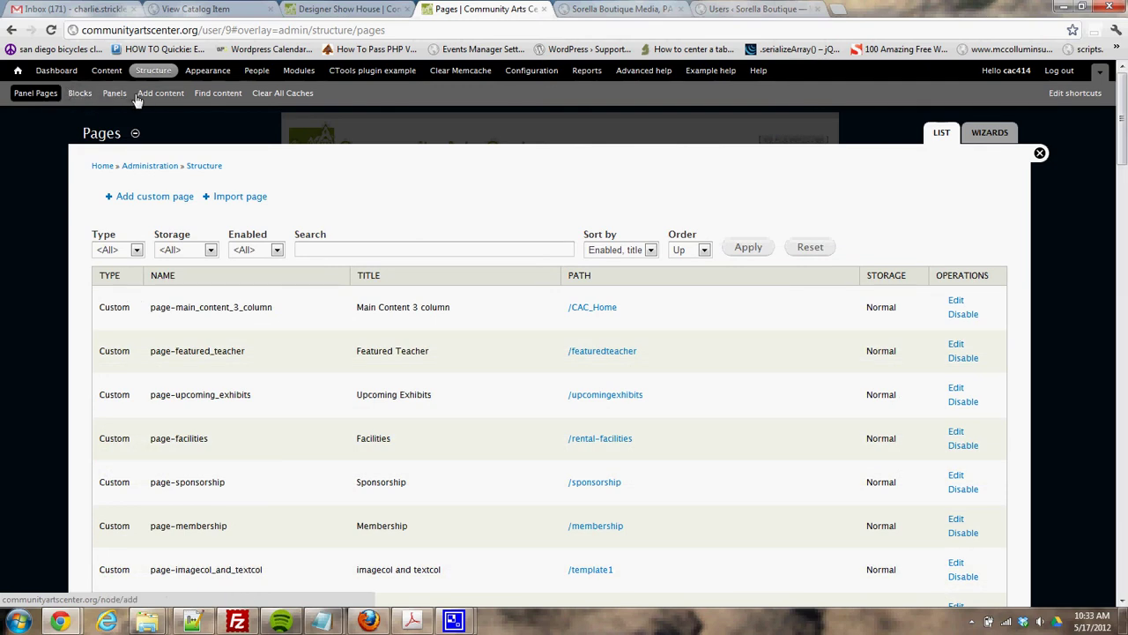
pyautogui.click(108, 71)
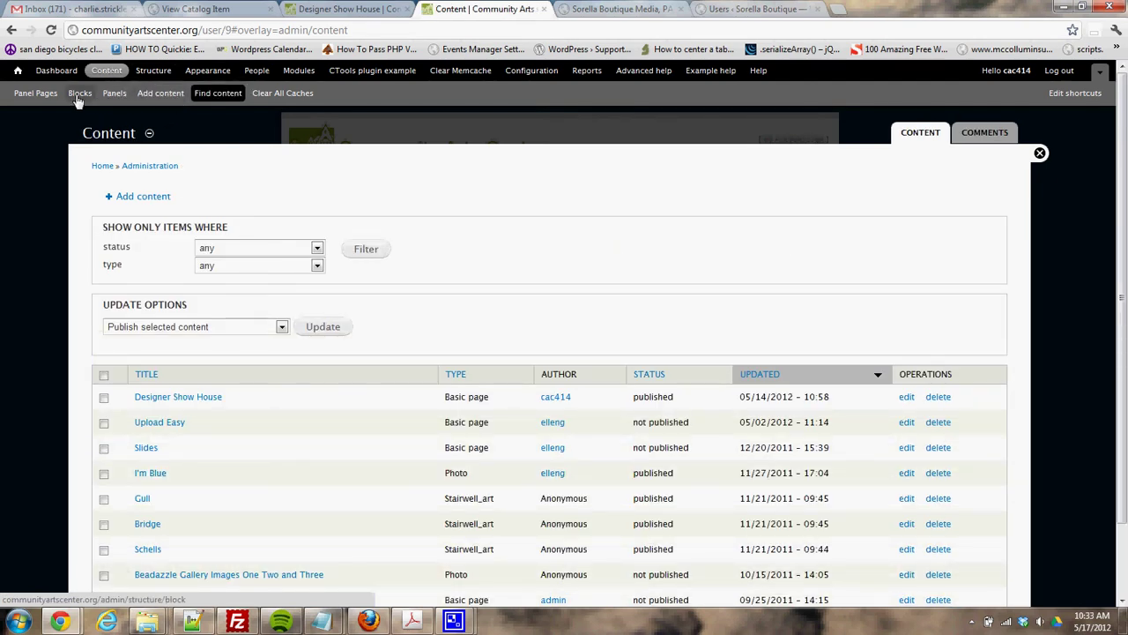
pyautogui.click(78, 95)
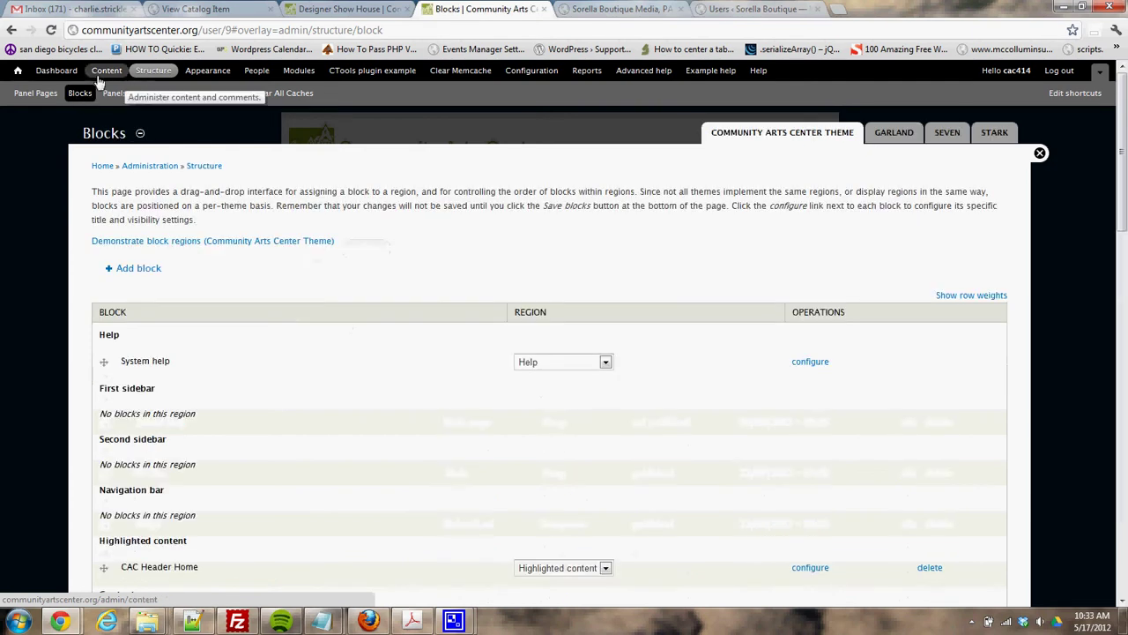
pyautogui.click(99, 75)
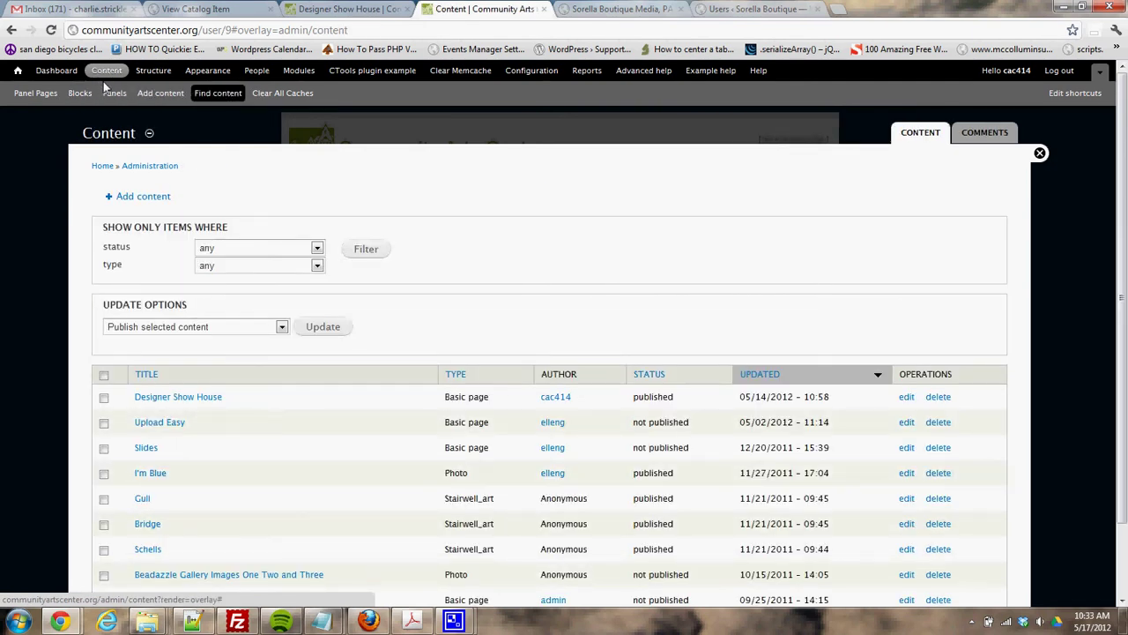
# - Edit Designer Show House from the content list and scroll to its Body
pyautogui.scroll(-1, 166, 336)
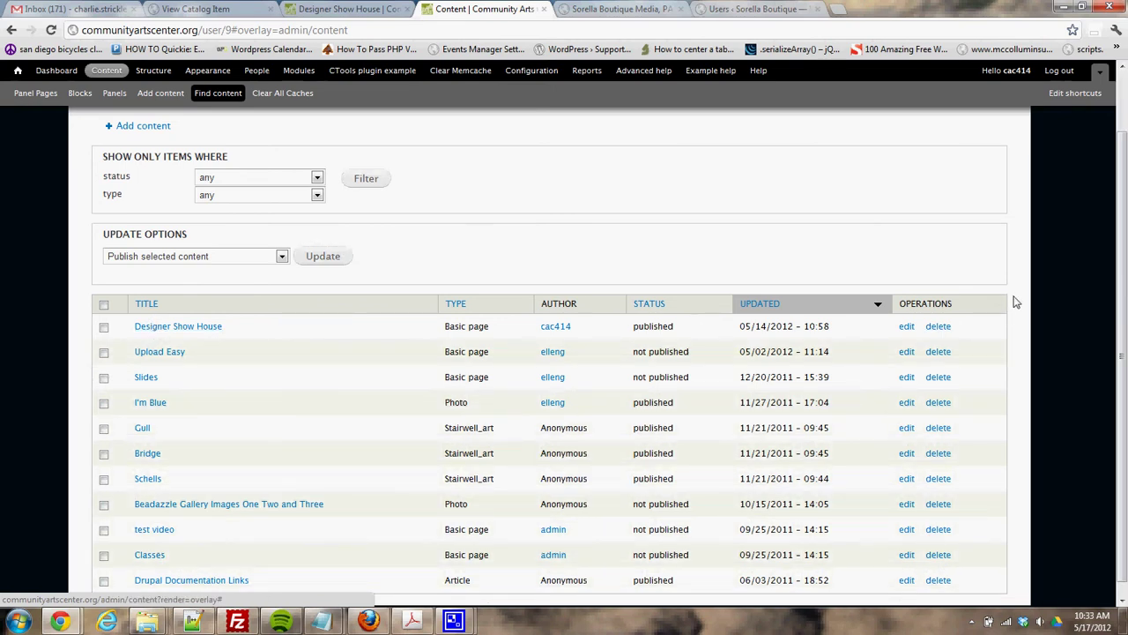
pyautogui.click(907, 328)
pyautogui.scroll(-4, 566, 332)
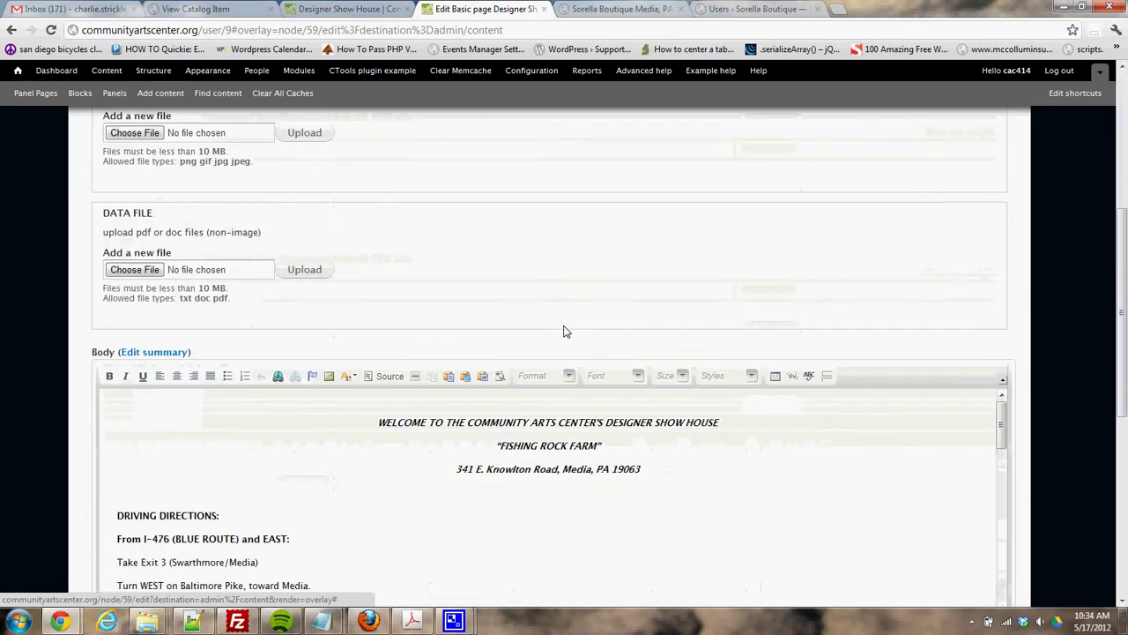
pyautogui.scroll(-4, 566, 332)
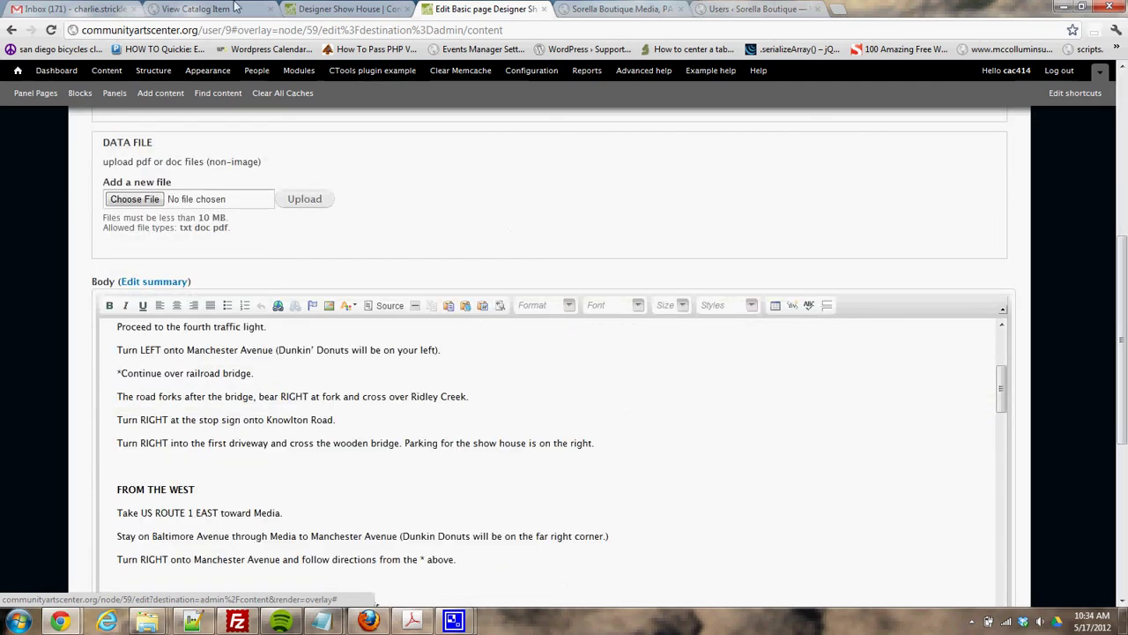
# - Check the Buy Now code page, then scroll the Designer Show House body to the ticket sentence
pyautogui.click(199, 9)
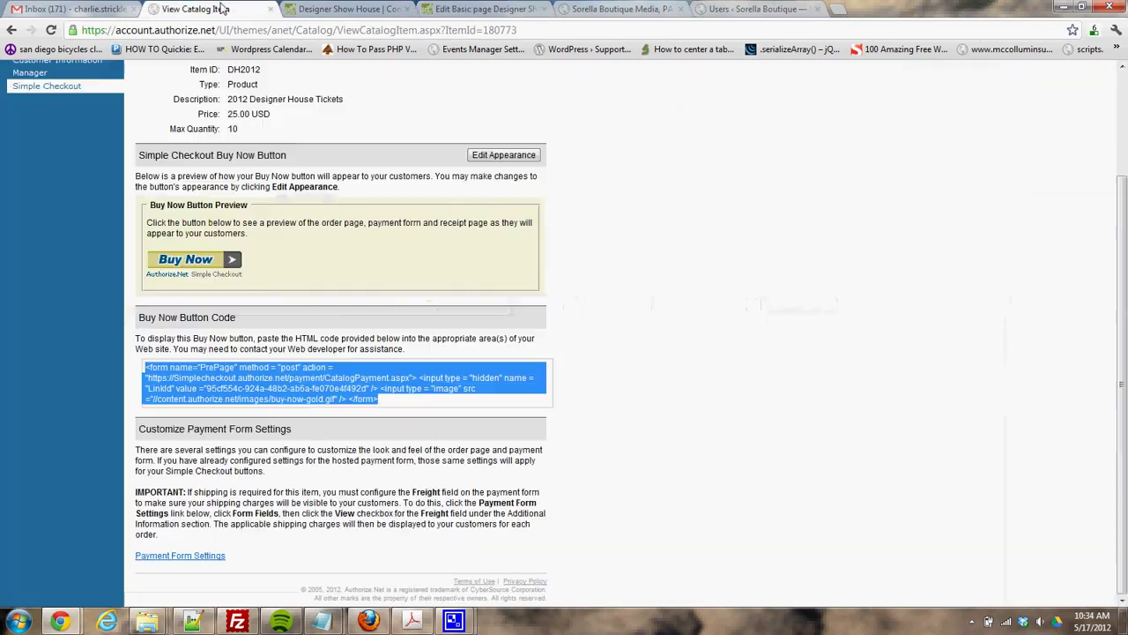
pyautogui.click(168, 366)
pyautogui.click(458, 9)
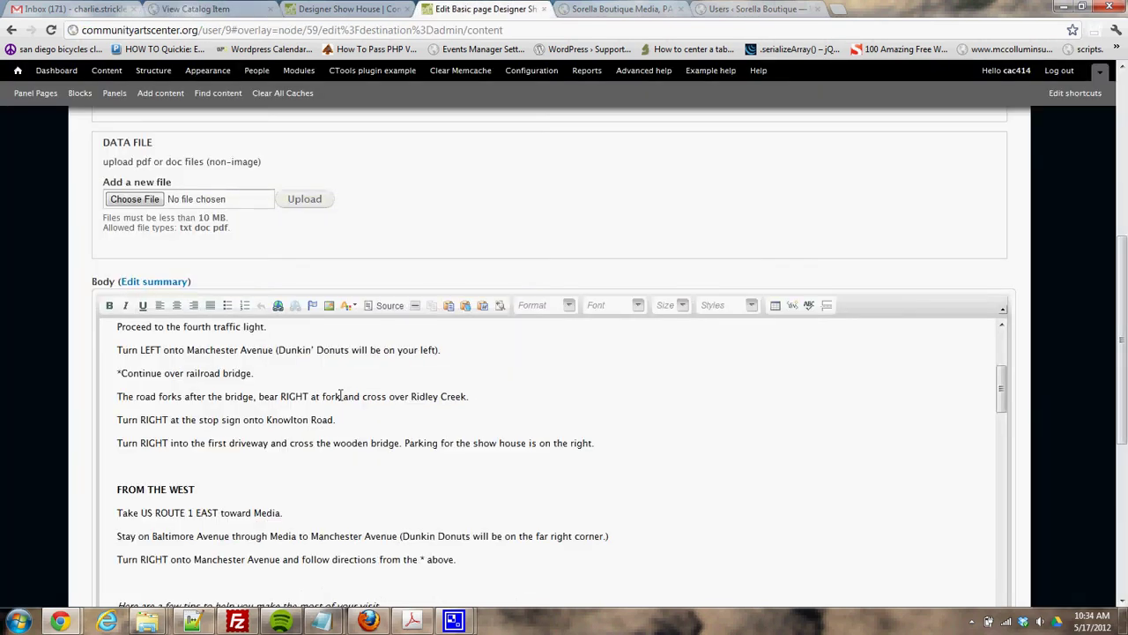
pyautogui.scroll(3, 257, 412)
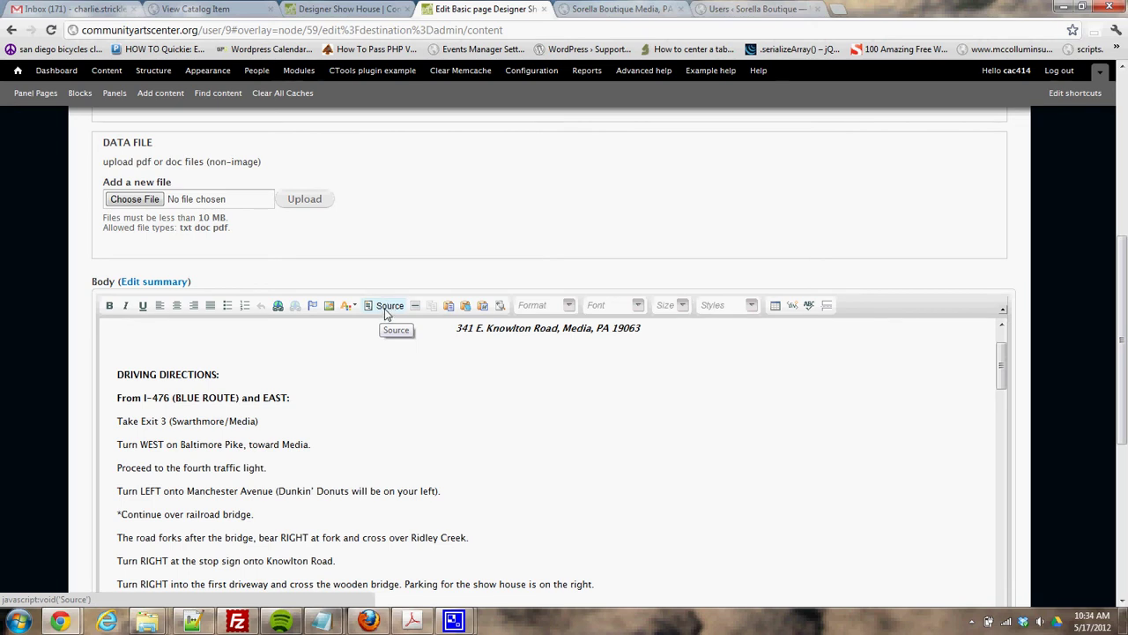
pyautogui.scroll(-10, 433, 370)
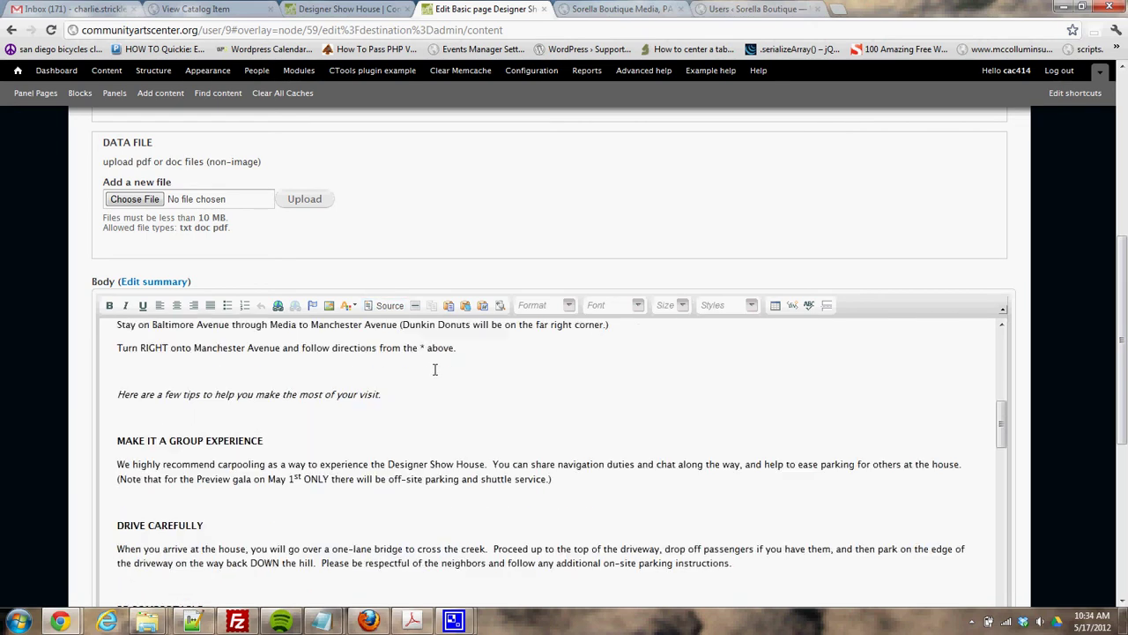
pyautogui.scroll(-5, 451, 382)
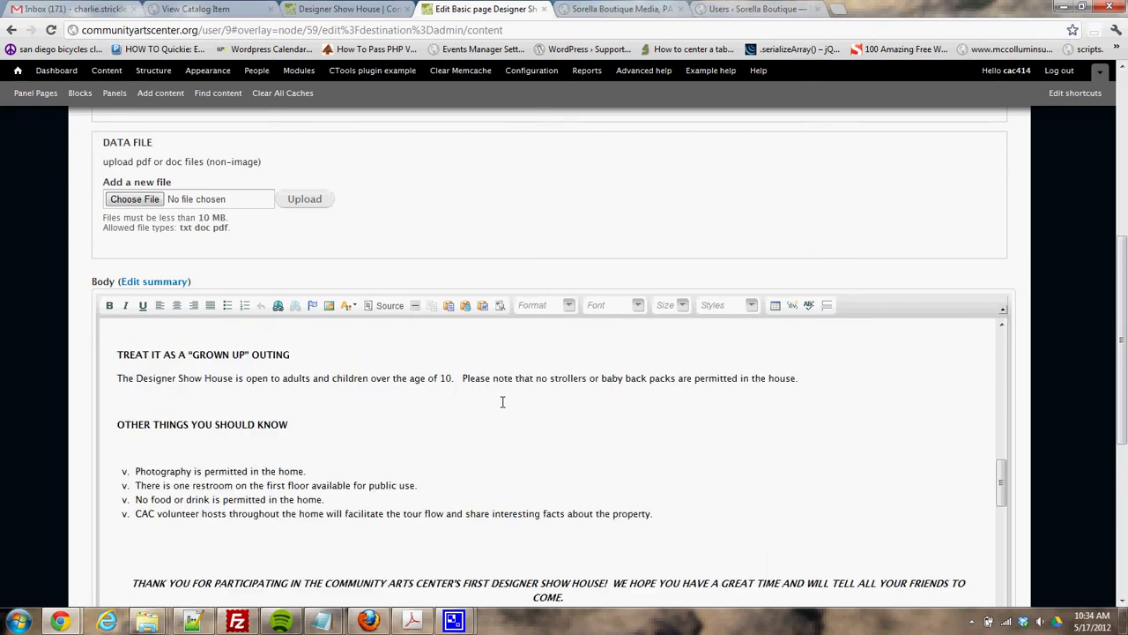
pyautogui.scroll(-4, 502, 402)
pyautogui.scroll(-1, 408, 495)
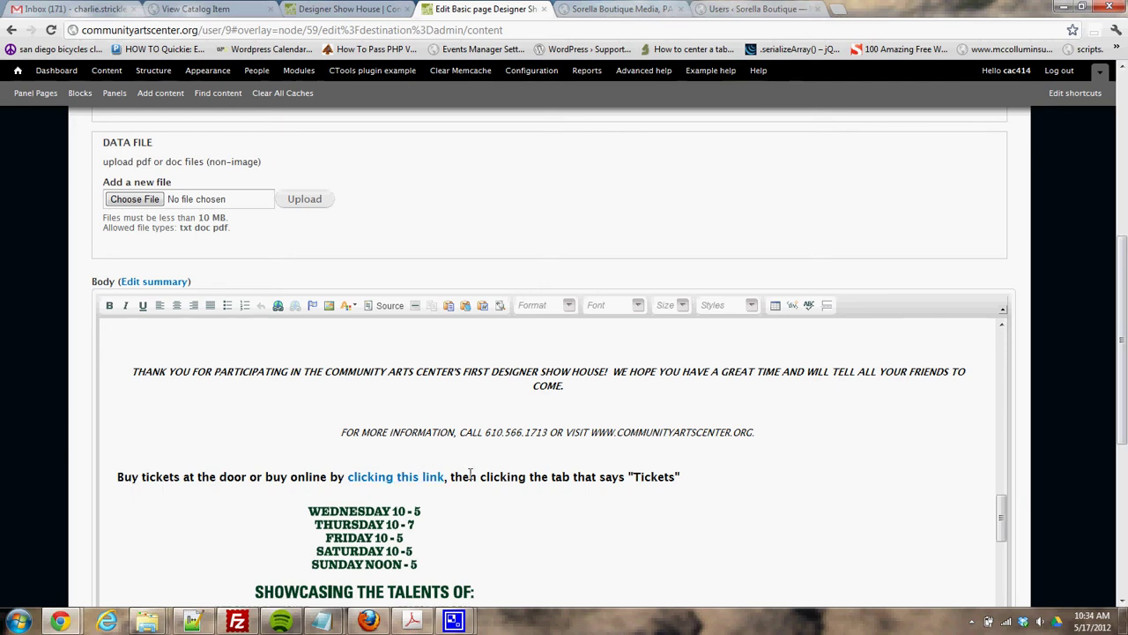
# - Switch the Body to HTML source and find the first occurrence of 'link'
pyautogui.click(389, 305)
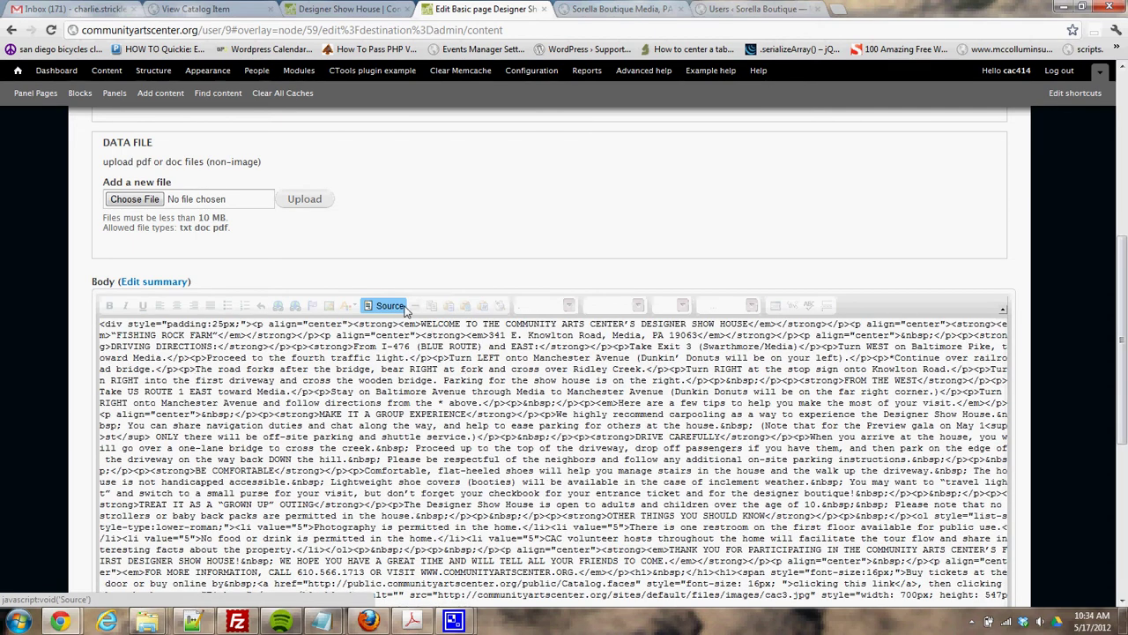
pyautogui.hotkey('ctrl', 'f')
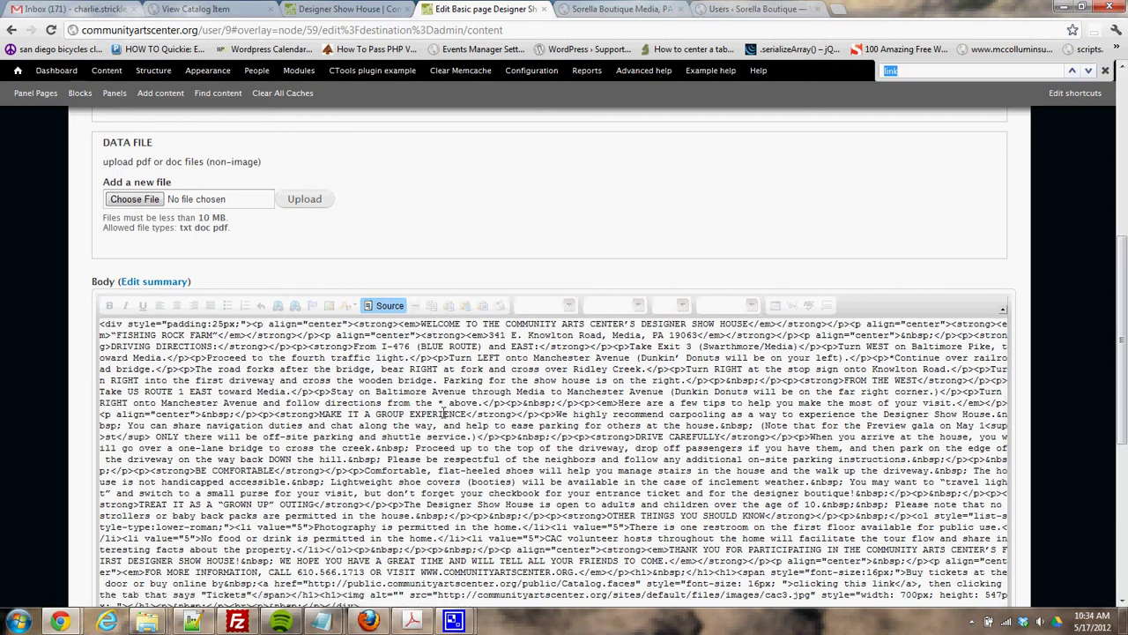
pyautogui.press('Return')
pyautogui.scroll(-1, 925, 414)
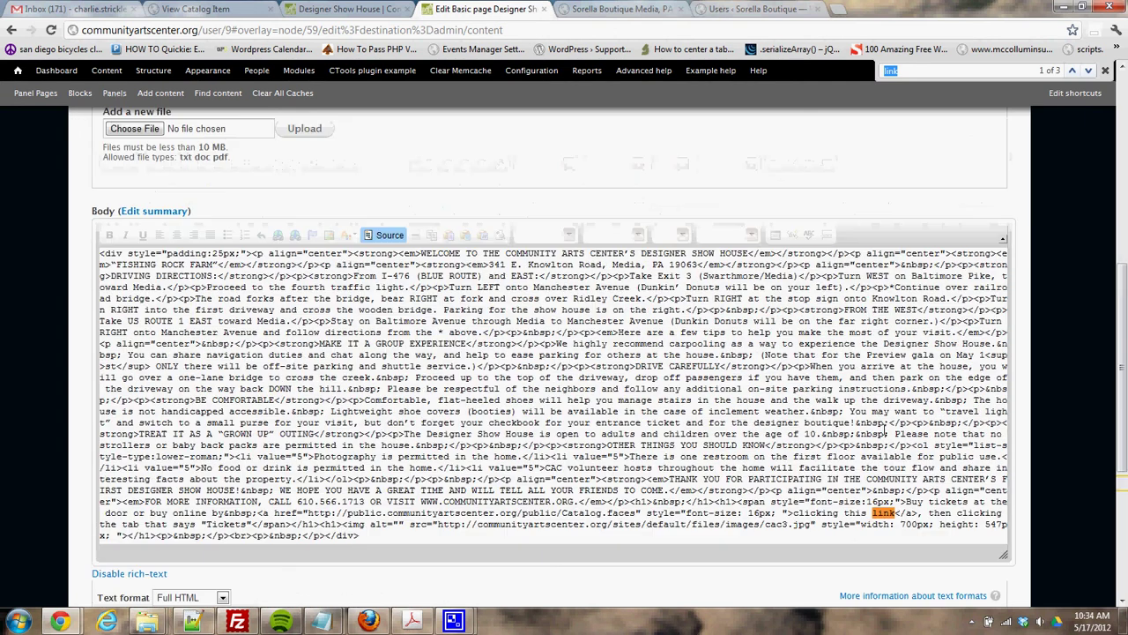
# - Replace the 'clicking this link' anchor through the Tickets sentence with the pasted Buy Now code
pyautogui.click(804, 511)
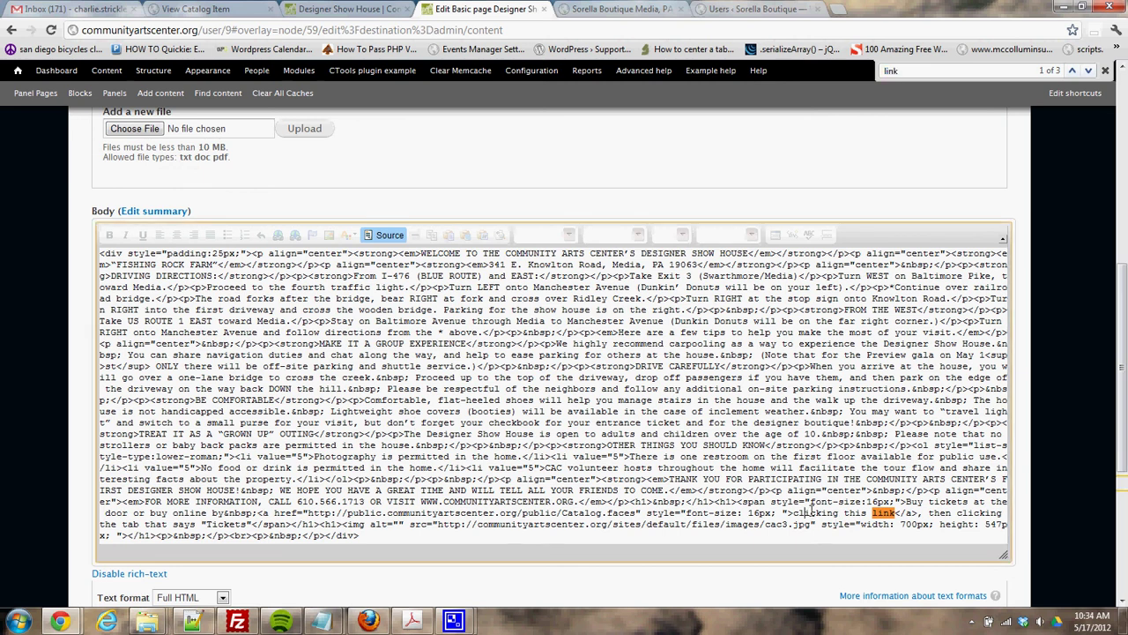
pyautogui.moveTo(818, 513); pyautogui.dragTo(850, 513)
pyautogui.moveTo(918, 512); pyautogui.dragTo(259, 523)
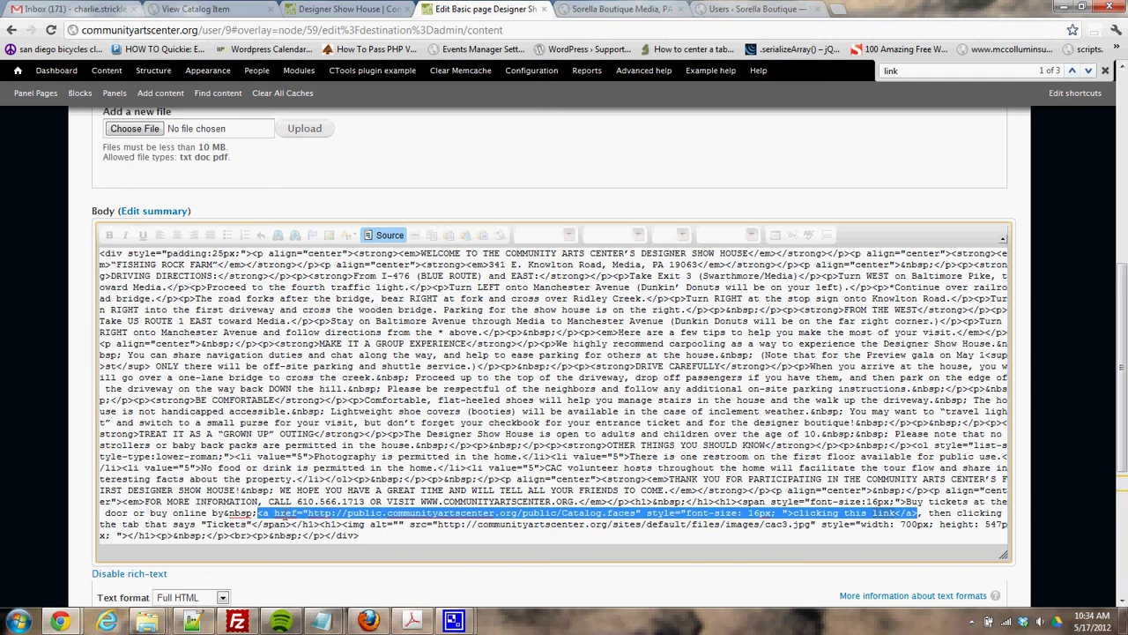
pyautogui.click(285, 512)
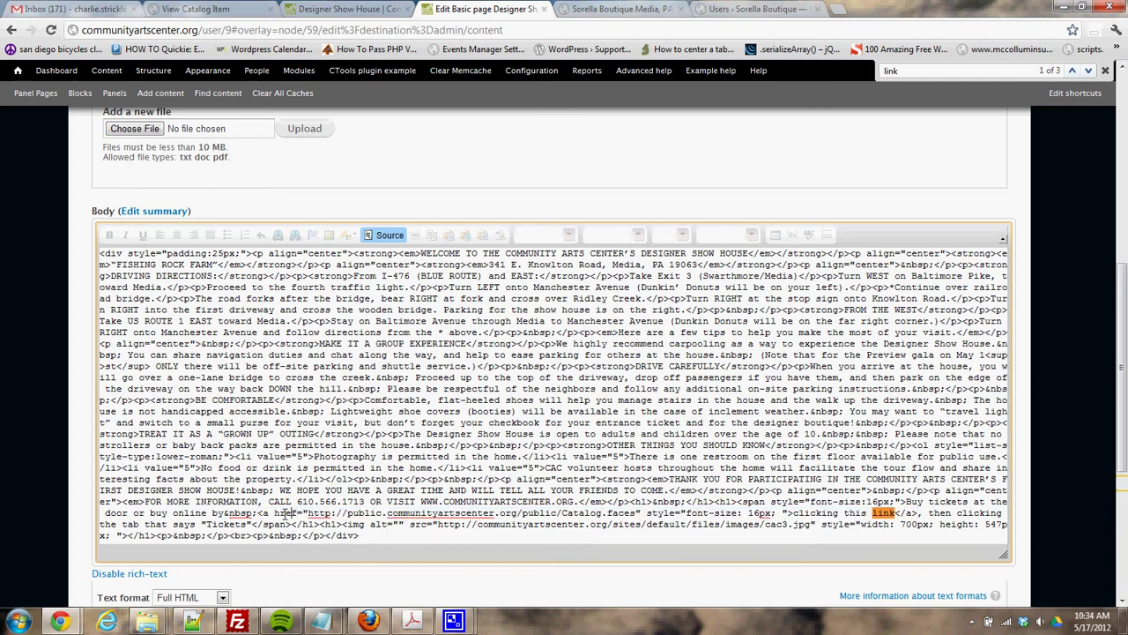
pyautogui.moveTo(257, 513)
pyautogui.mouseDown()
pyautogui.moveTo(257, 525)
pyautogui.moveTo(291, 524)
pyautogui.moveTo(252, 523)
pyautogui.mouseUp()
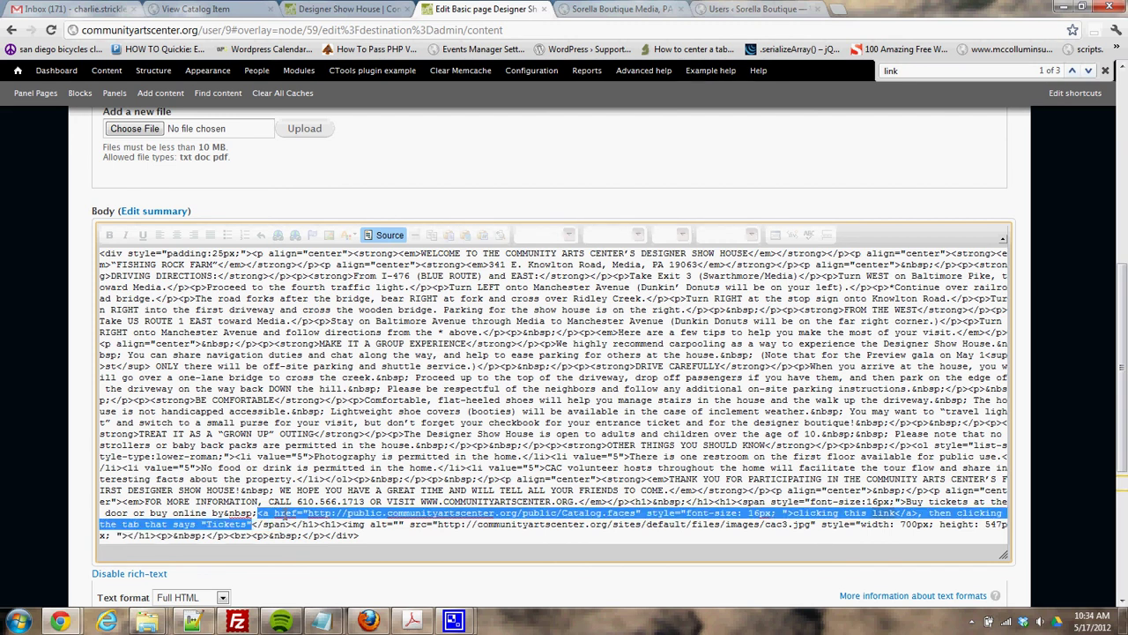
pyautogui.write('<form name="PrePage" method = "post" action = "https://Simplecheckout.authorize.net/payment/CatalogPayment.aspx"> <input type = "hidden" name = "LinkId" value = "95cf554c-924a-48b2-ab6a-fe070e4f492d" /> <input type = "image" src ="//content.authorize.net/images/buy-now-gold.gif" /> </form>')
pyautogui.scroll(-1, 458, 429)
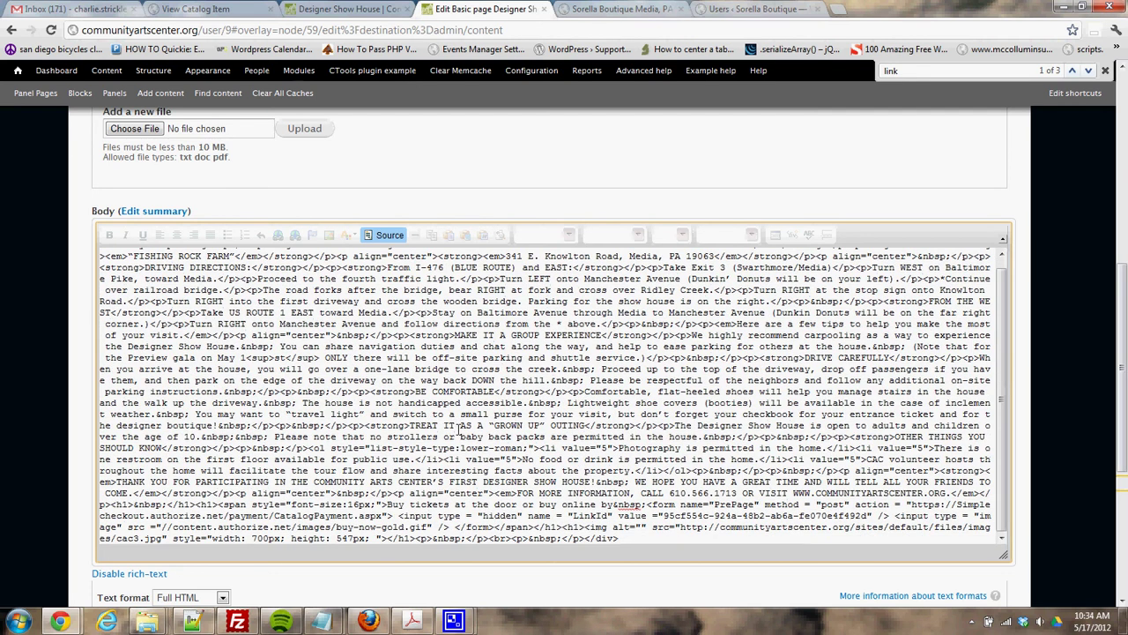
pyautogui.scroll(-4, 1101, 344)
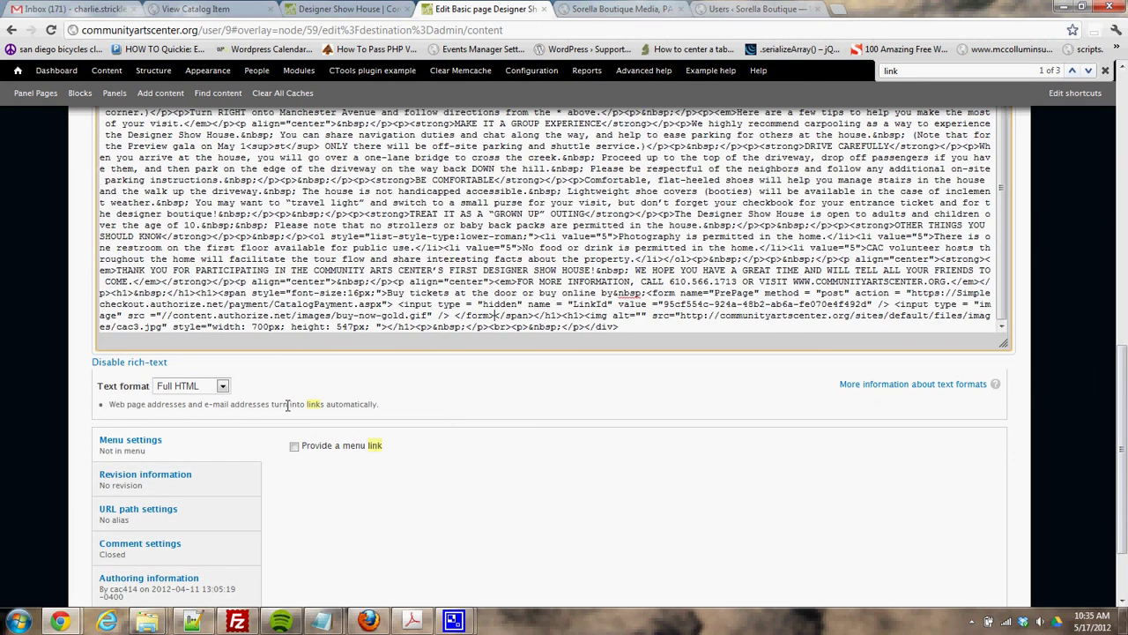
# - Save the Designer Show House page and confirm it was updated
pyautogui.click(116, 559)
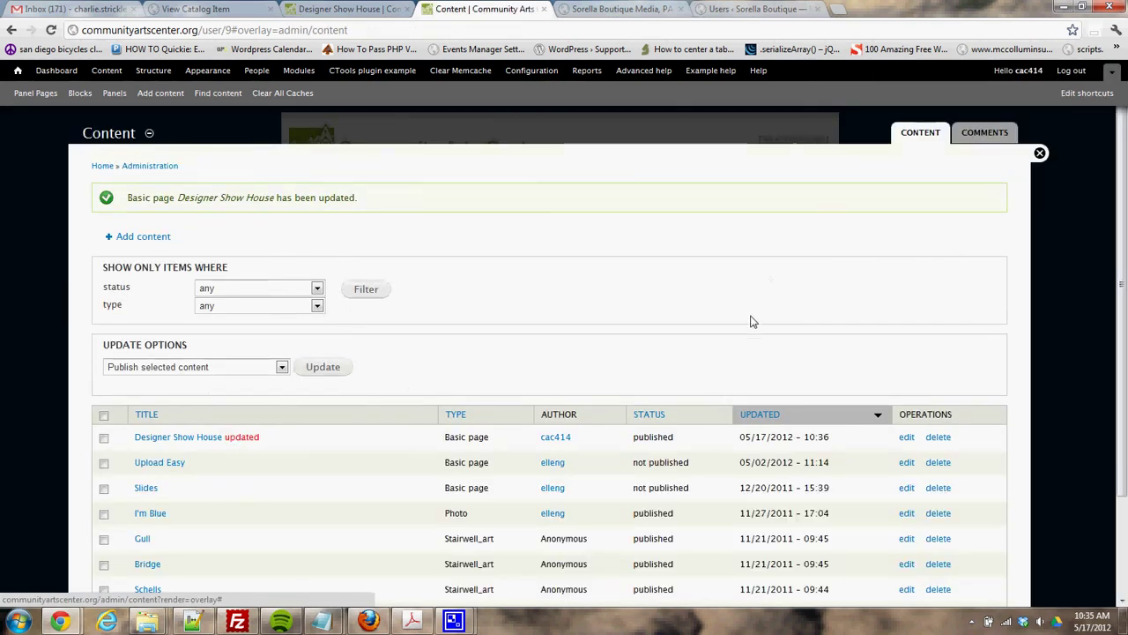
pyautogui.scroll(-3, 1112, 369)
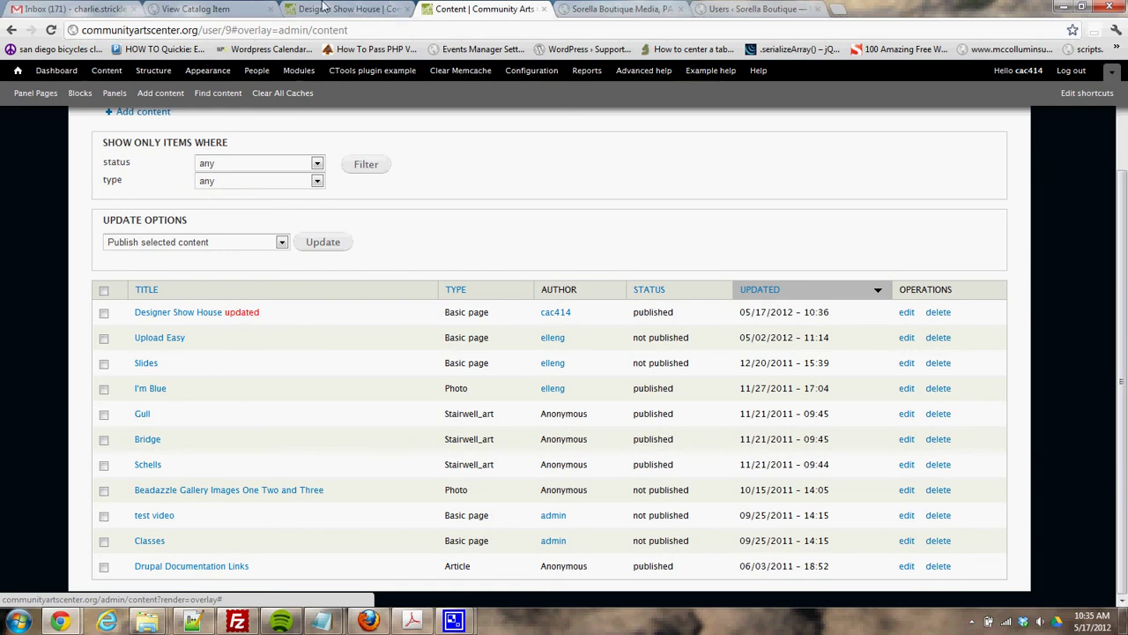
pyautogui.click(325, 9)
pyautogui.click(51, 30)
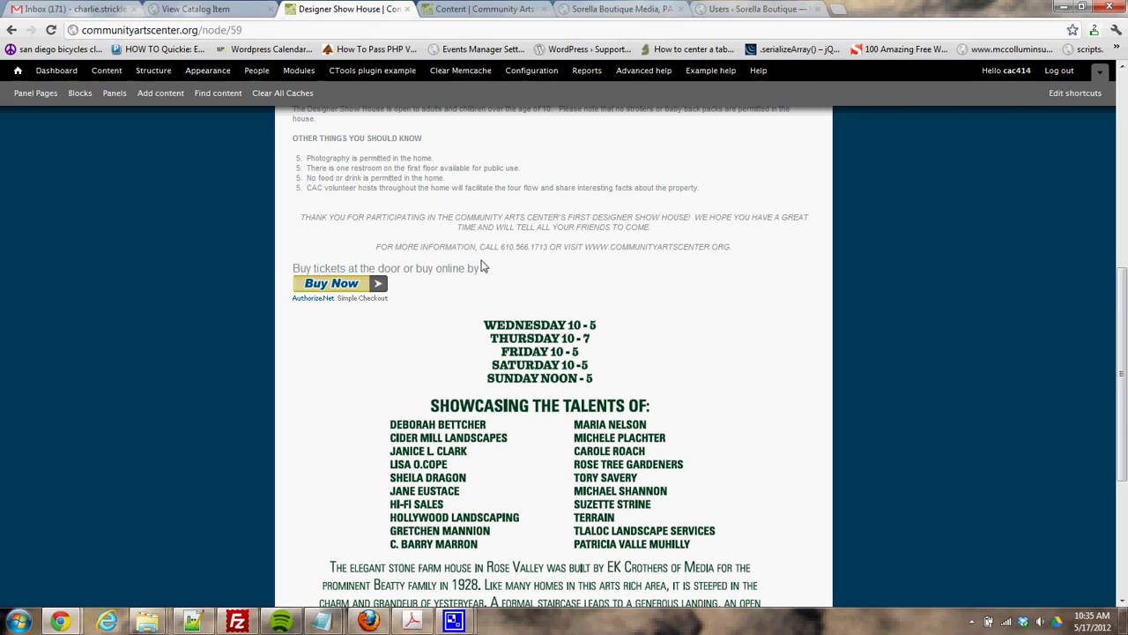
pyautogui.moveTo(468, 269); pyautogui.dragTo(496, 268)
pyautogui.click(490, 9)
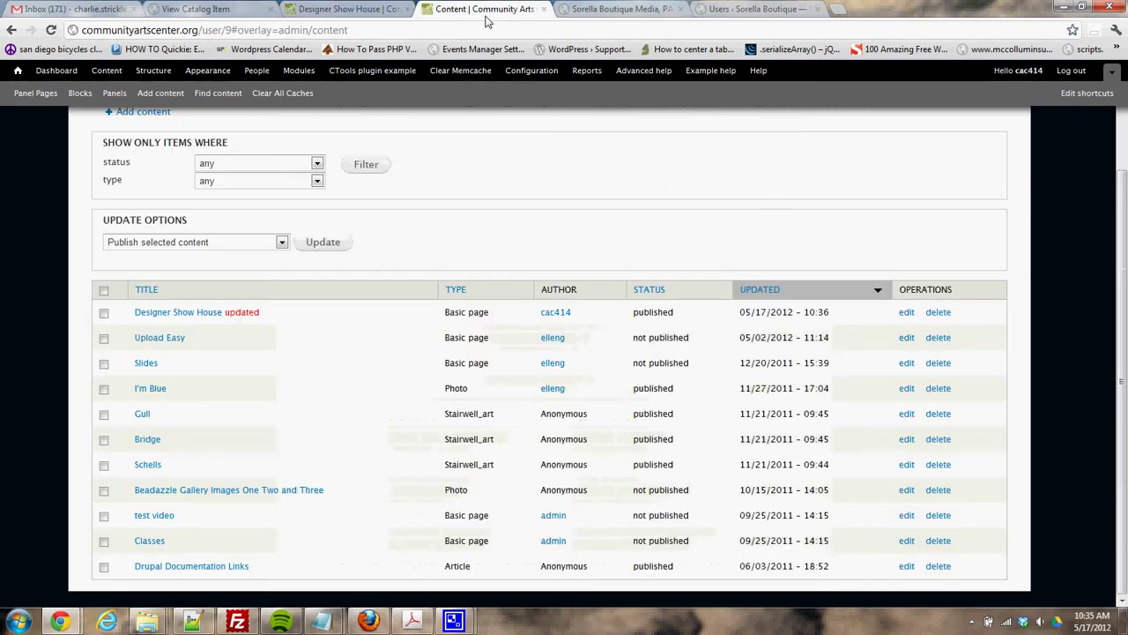
# - Delete the stray 'by' after 'online' in the Designer Show House Body and save
pyautogui.click(906, 314)
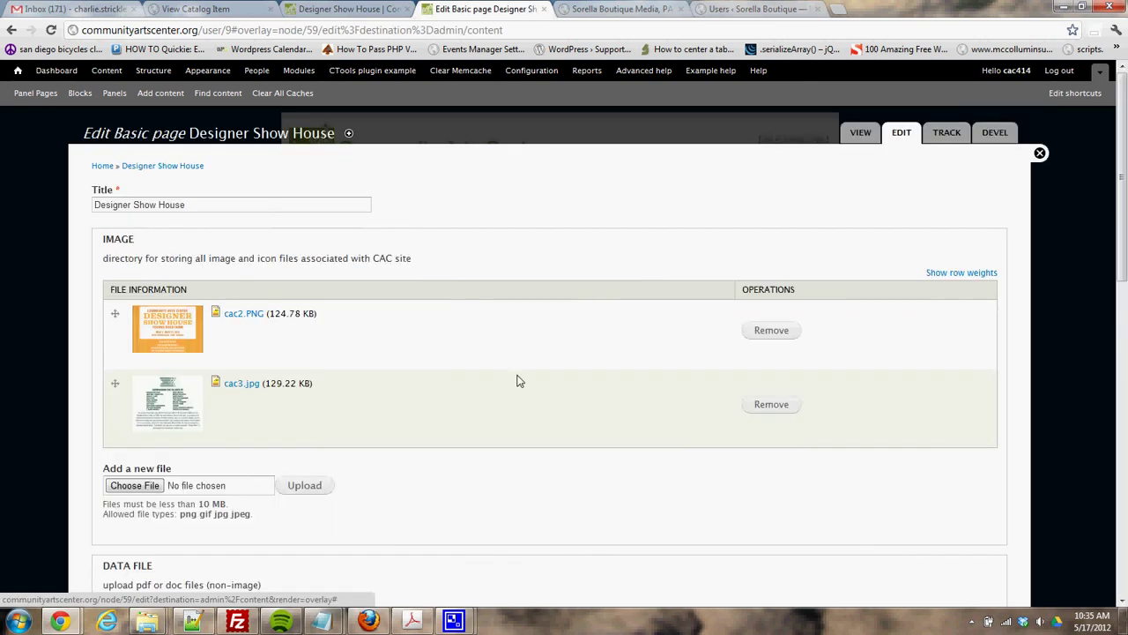
pyautogui.scroll(-4, 445, 401)
pyautogui.scroll(-10, 698, 474)
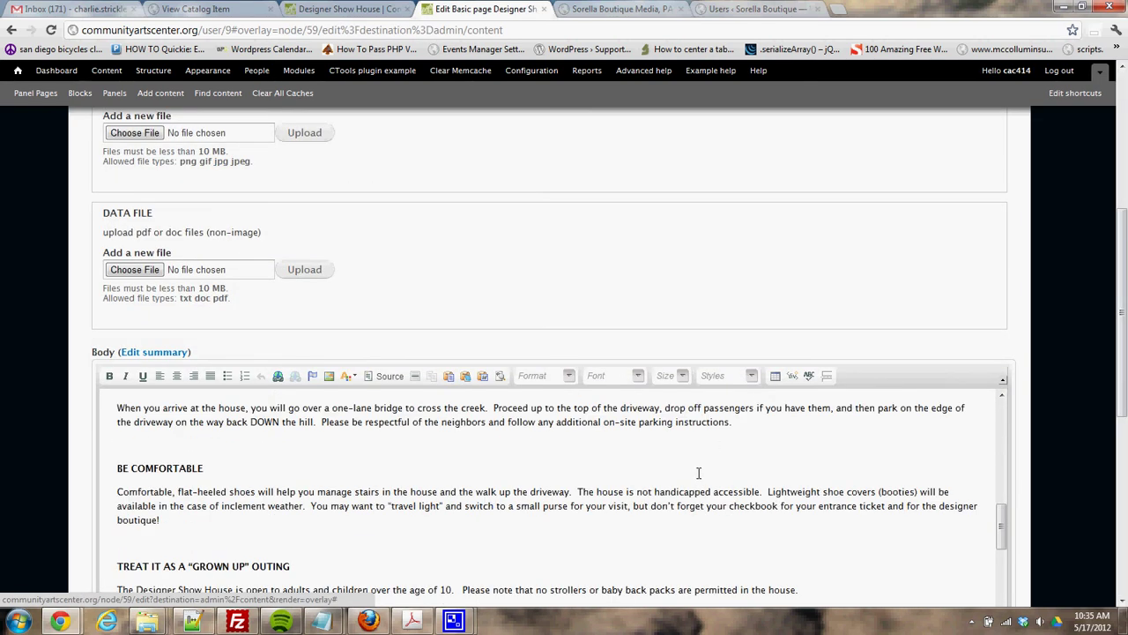
pyautogui.scroll(-2, 590, 513)
pyautogui.click(451, 410)
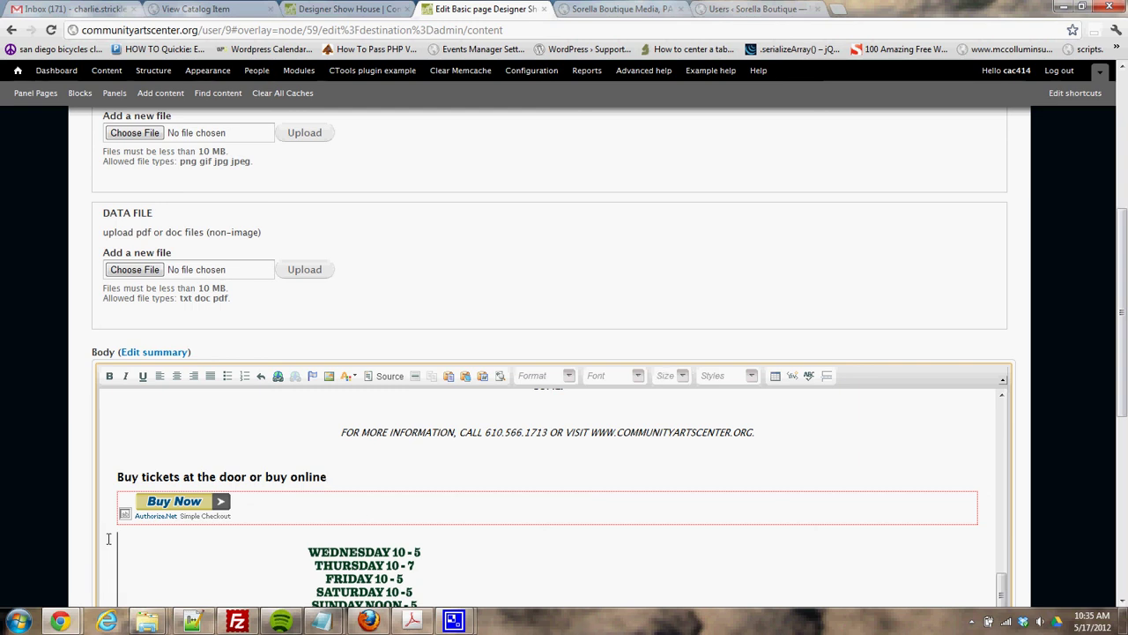
pyautogui.scroll(-3, 109, 538)
pyautogui.scroll(2, 307, 481)
pyautogui.scroll(2, 307, 481)
pyautogui.scroll(-2, 548, 437)
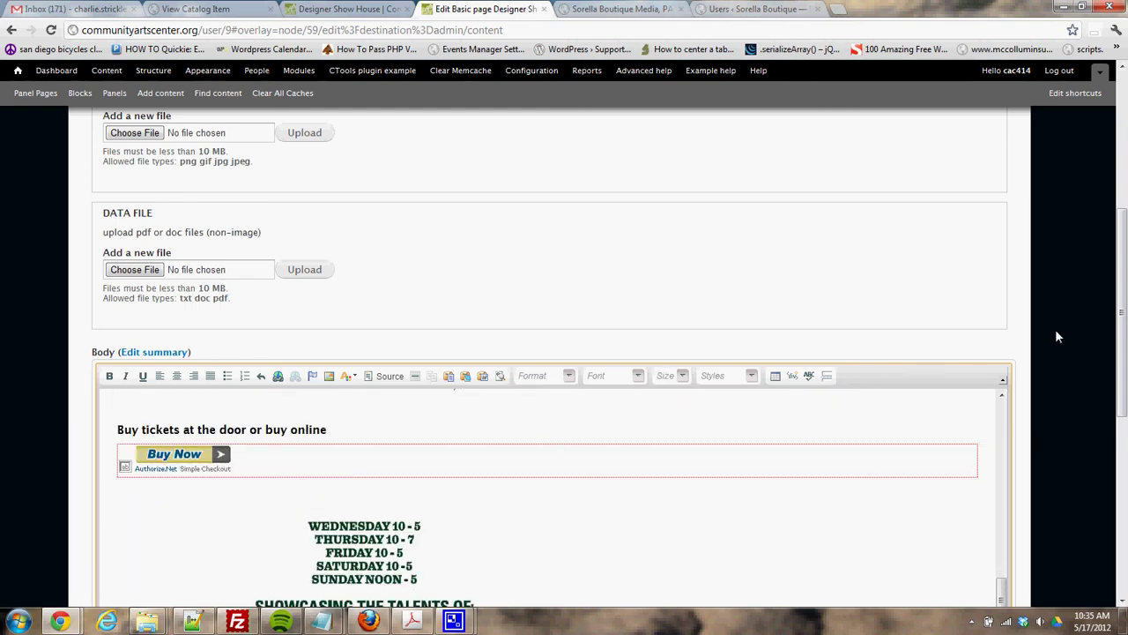
pyautogui.scroll(-5, 1059, 334)
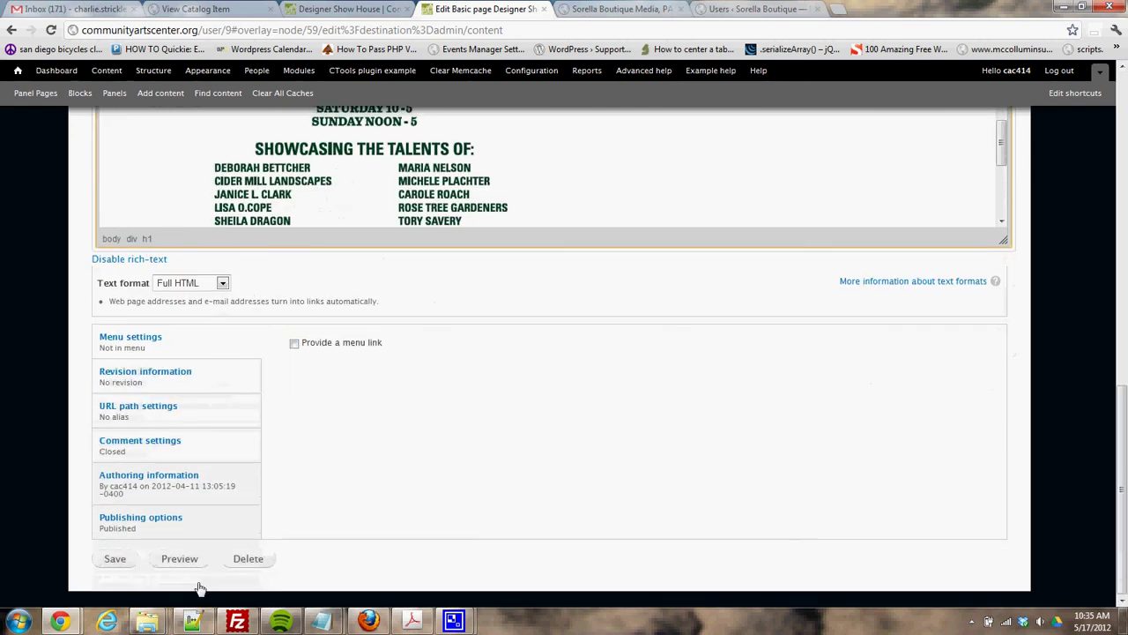
pyautogui.click(132, 560)
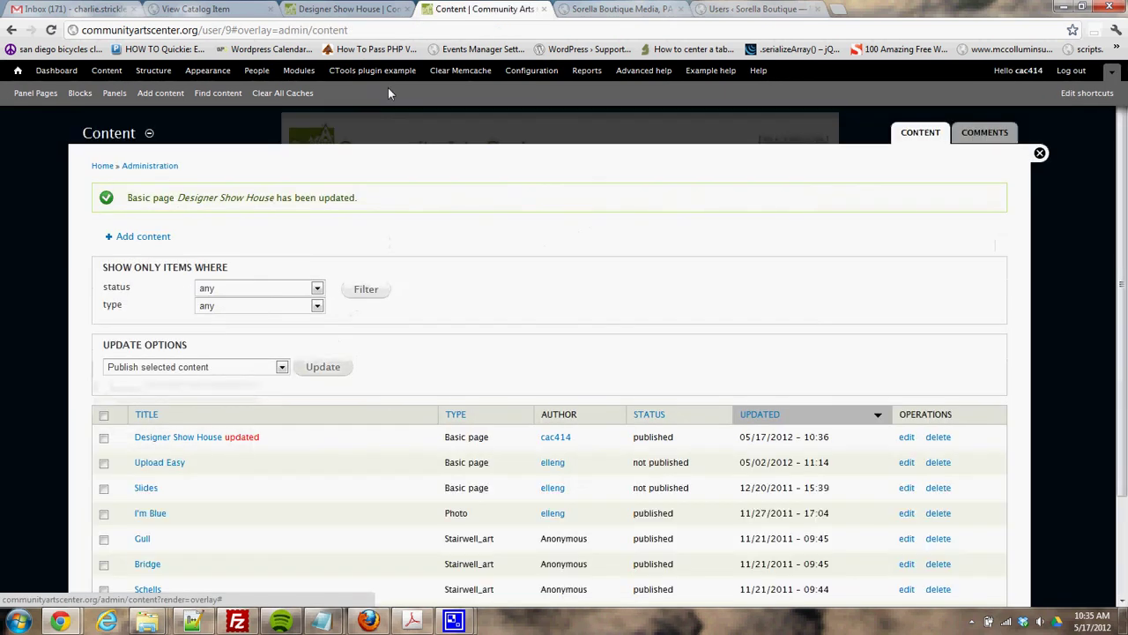
# - Reload the live Designer Show House page to check the ticket line
pyautogui.click(371, 8)
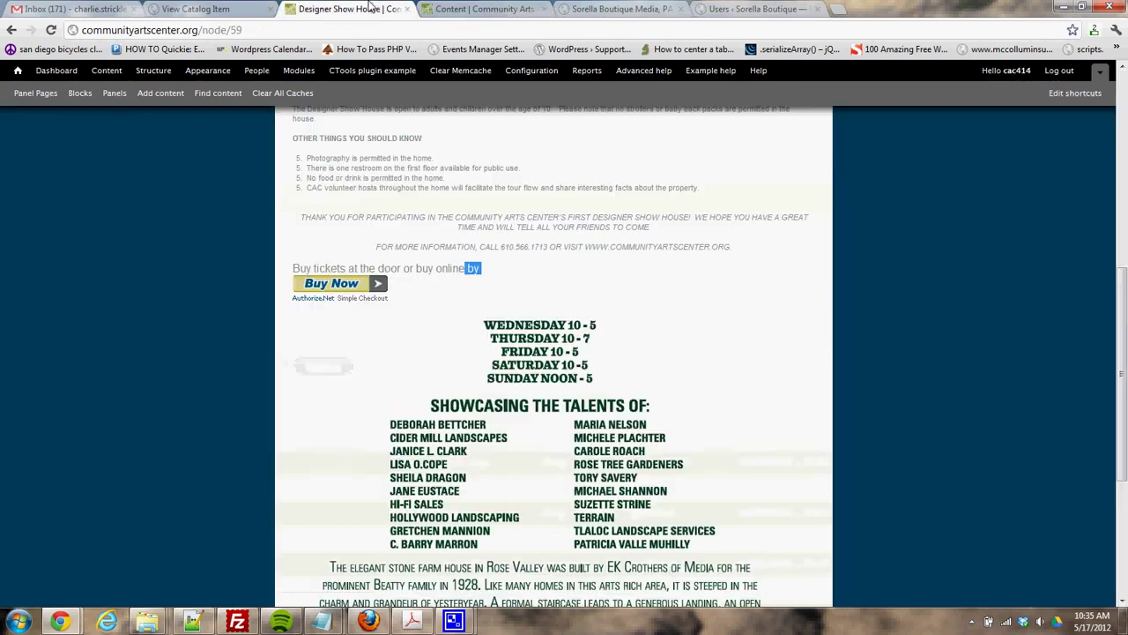
pyautogui.click(51, 30)
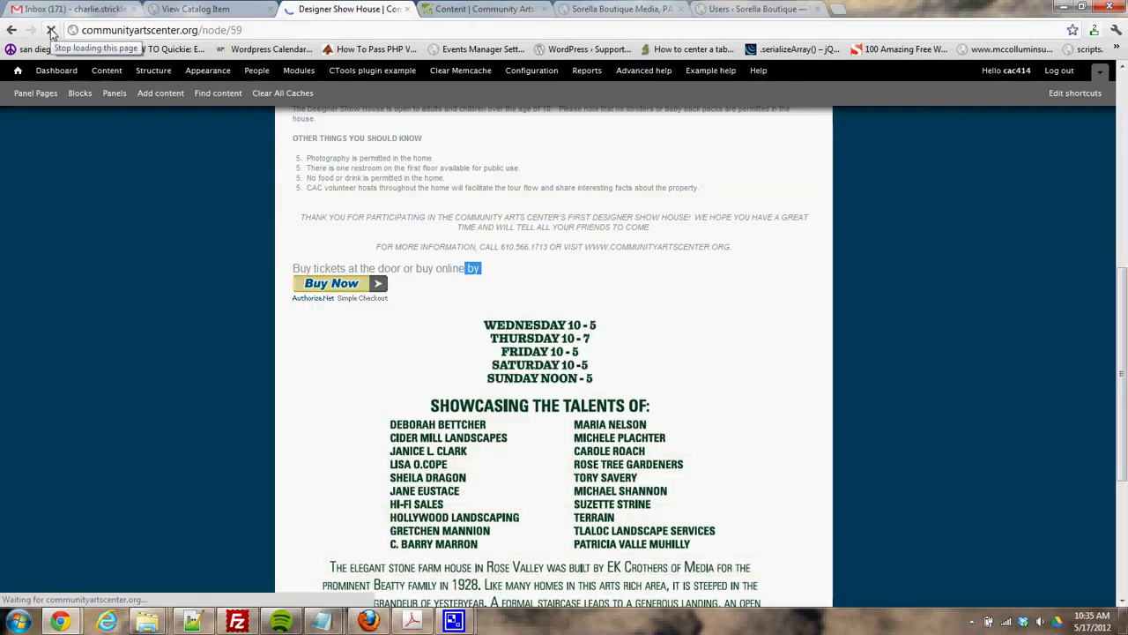